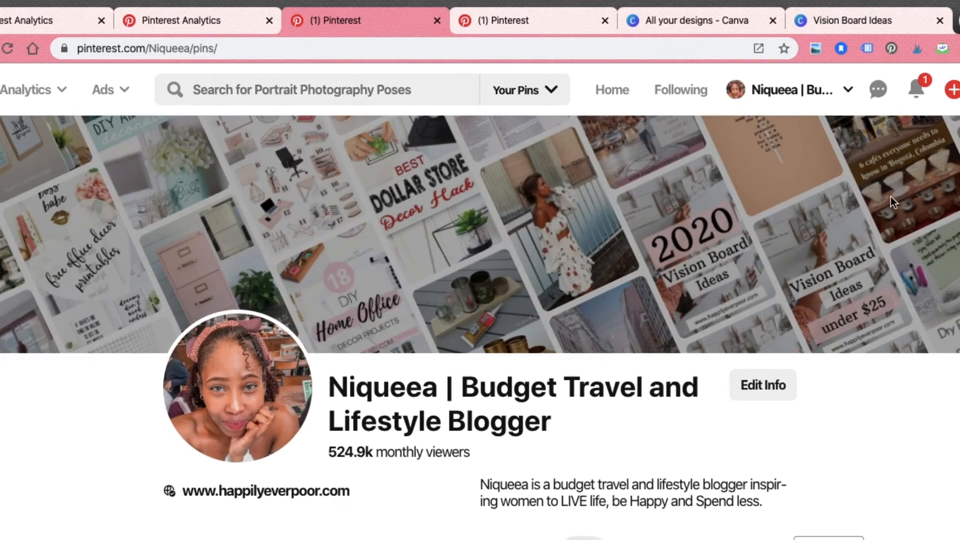
Switch to the marketing strategist Pinterest account and read the bio and header on its profile.
click(847, 89)
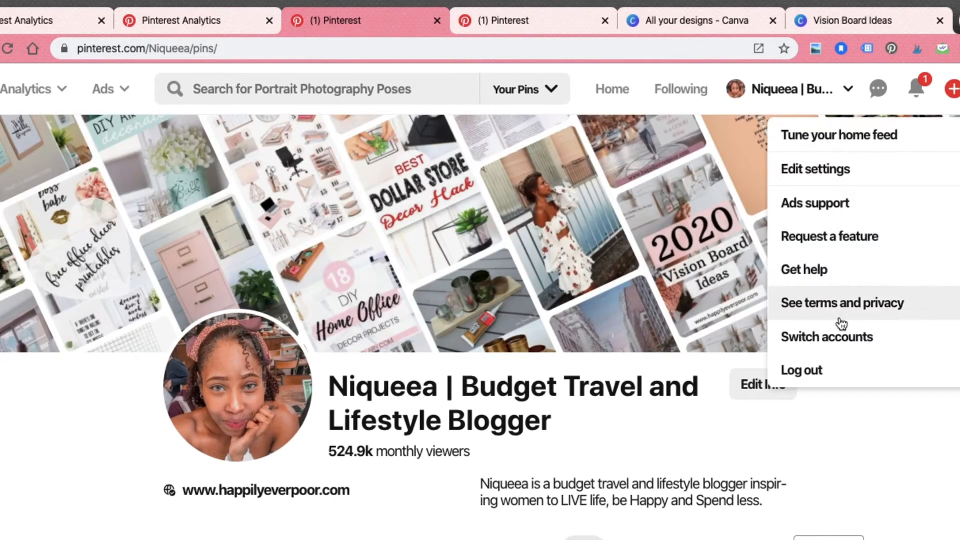
click(827, 336)
click(566, 398)
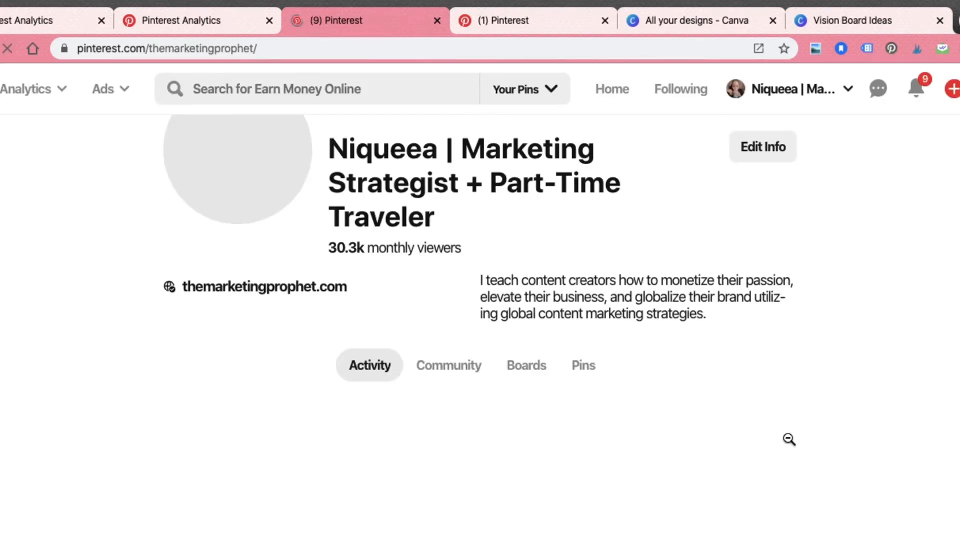
scroll(857, 424, down, 3)
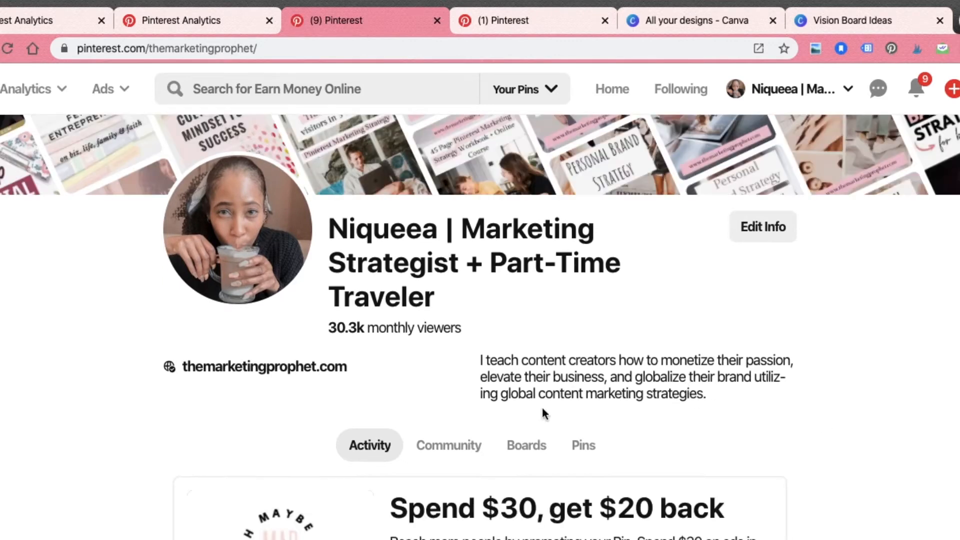
drag(475, 360, 708, 404)
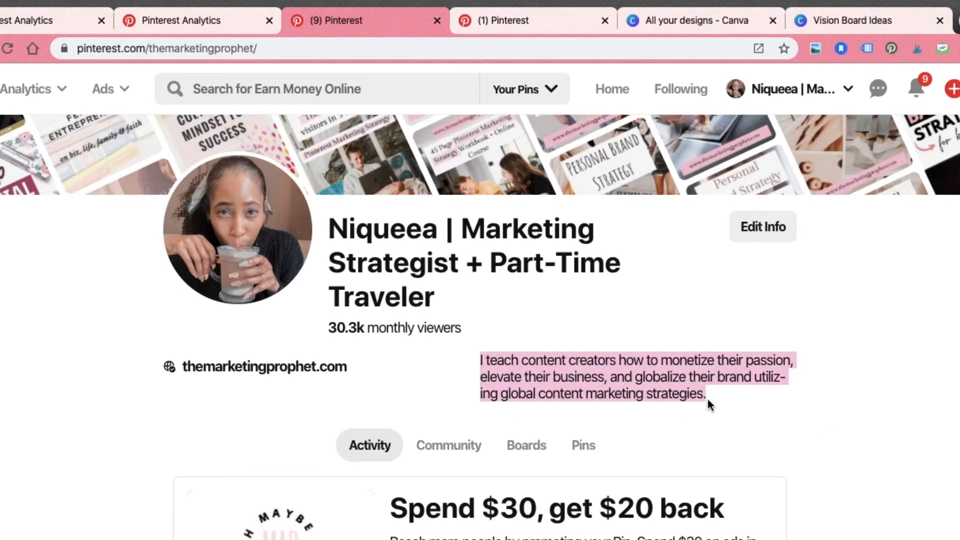
click(662, 346)
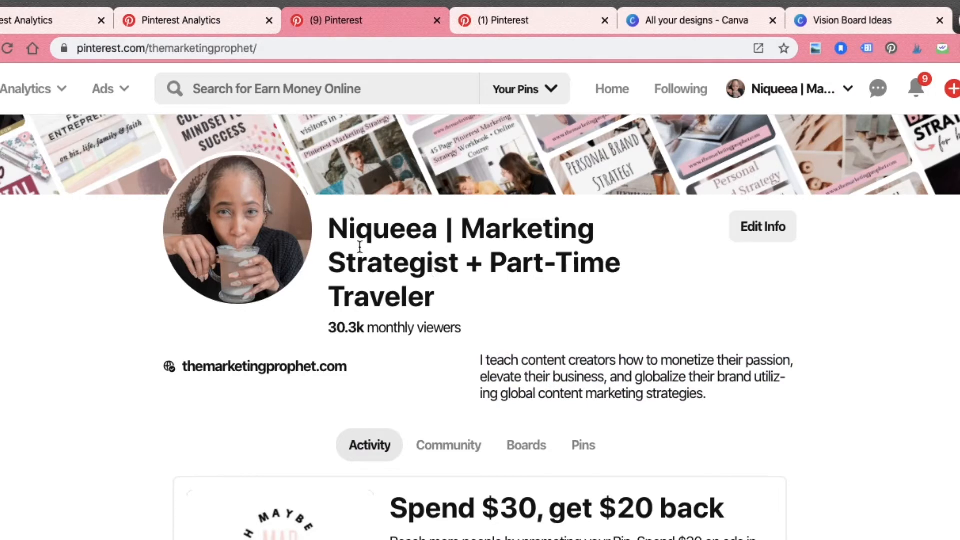
scroll(724, 306, up, 3)
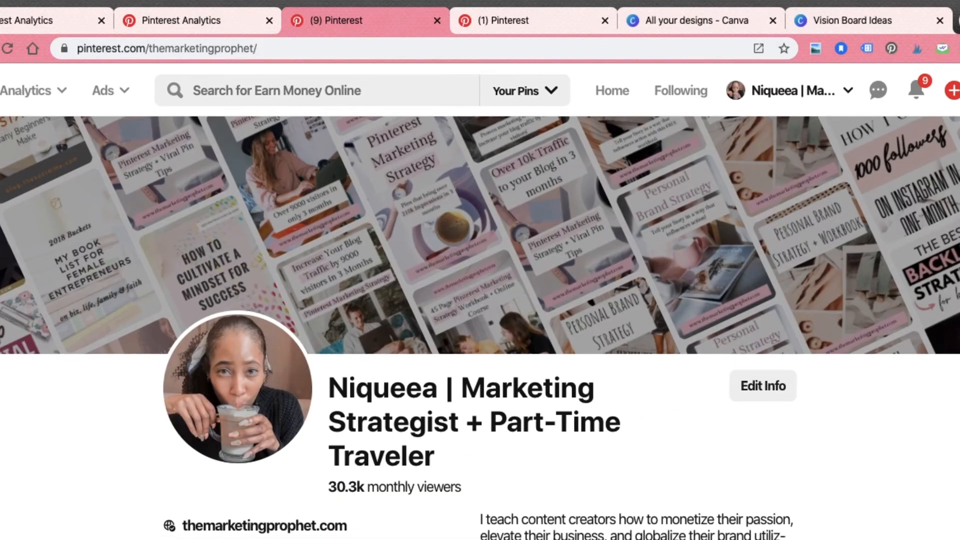
Switch back to the Budget Travel and Lifestyle Blogger account.
click(847, 90)
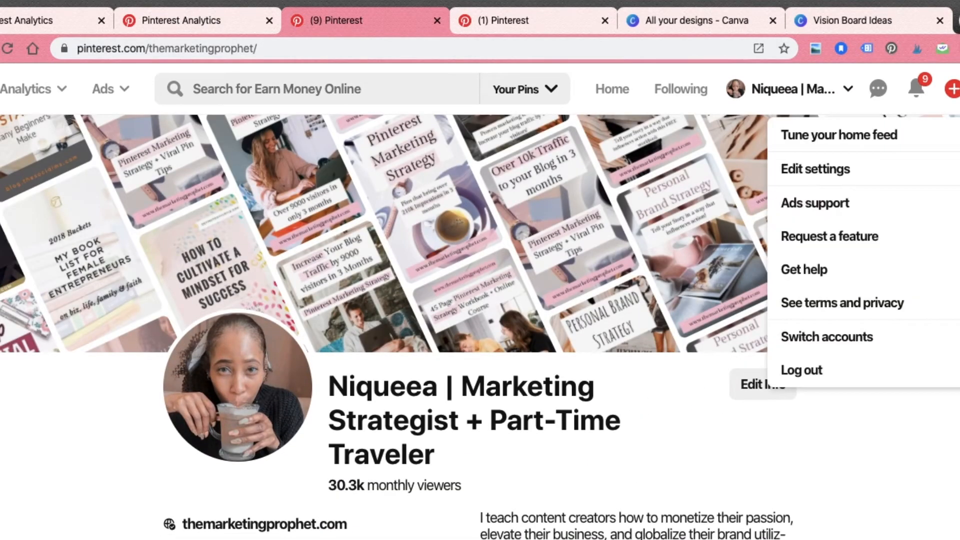
click(832, 339)
click(515, 374)
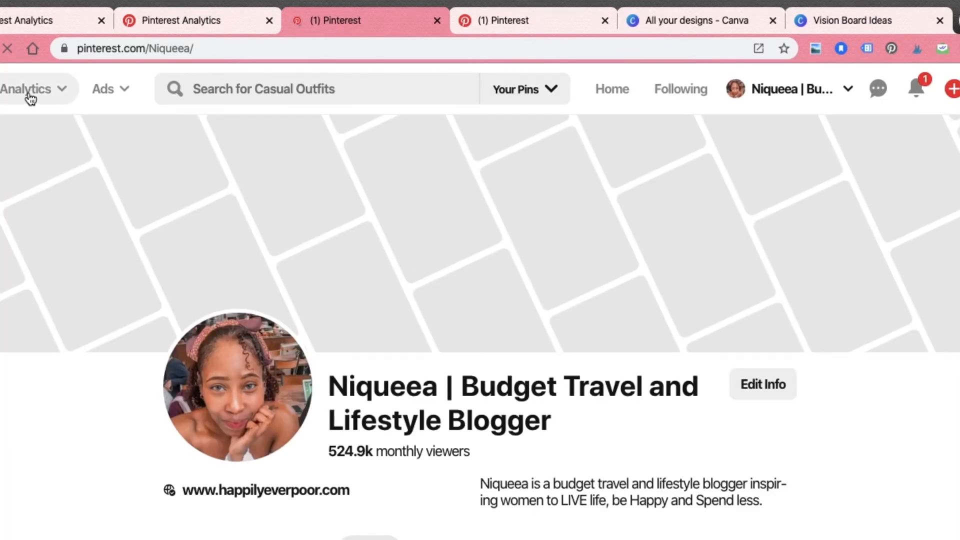
Open the account's analytics overview and check the headline metrics and the reporting date range.
click(30, 97)
click(22, 145)
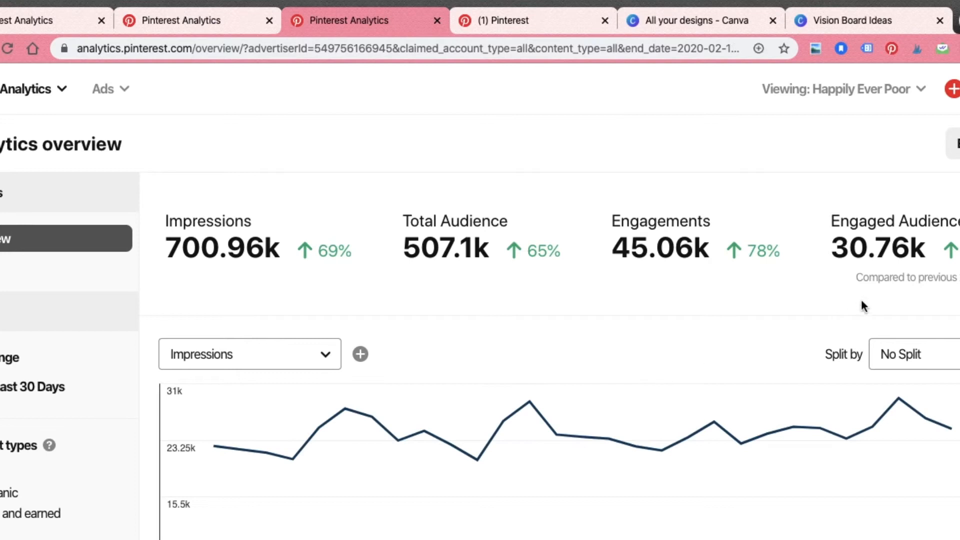
scroll(909, 298, down, 1)
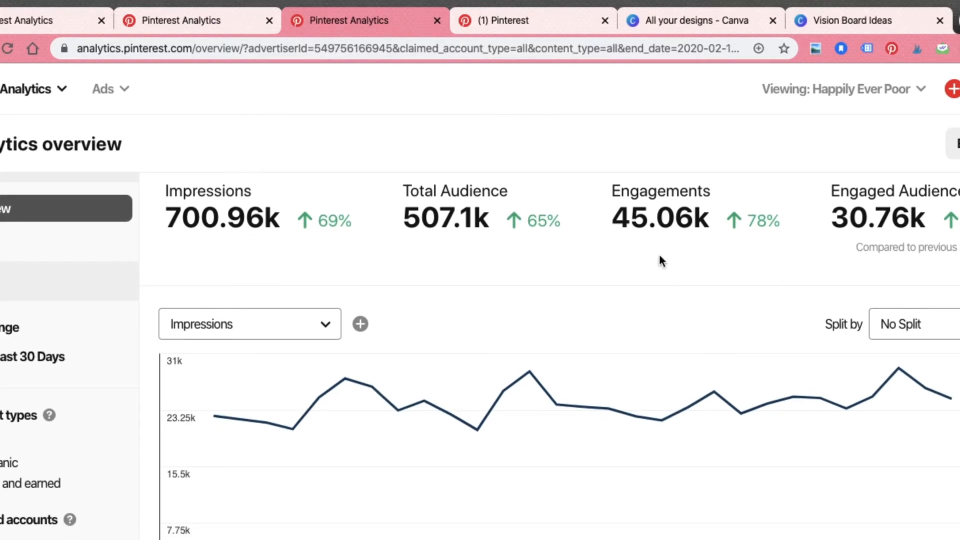
drag(78, 365, 1, 370)
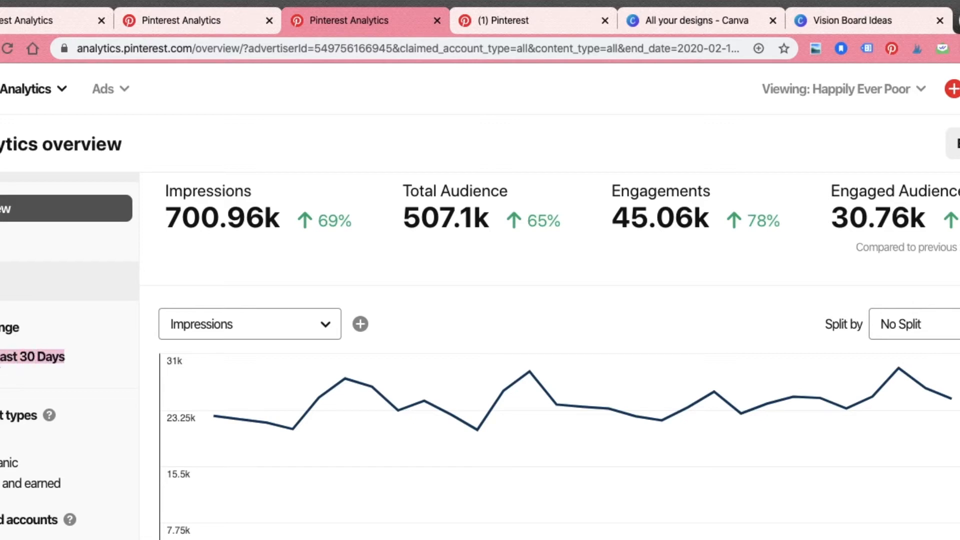
Chart link clicks instead of impressions and check the total link clicks for the last 30 days.
click(320, 327)
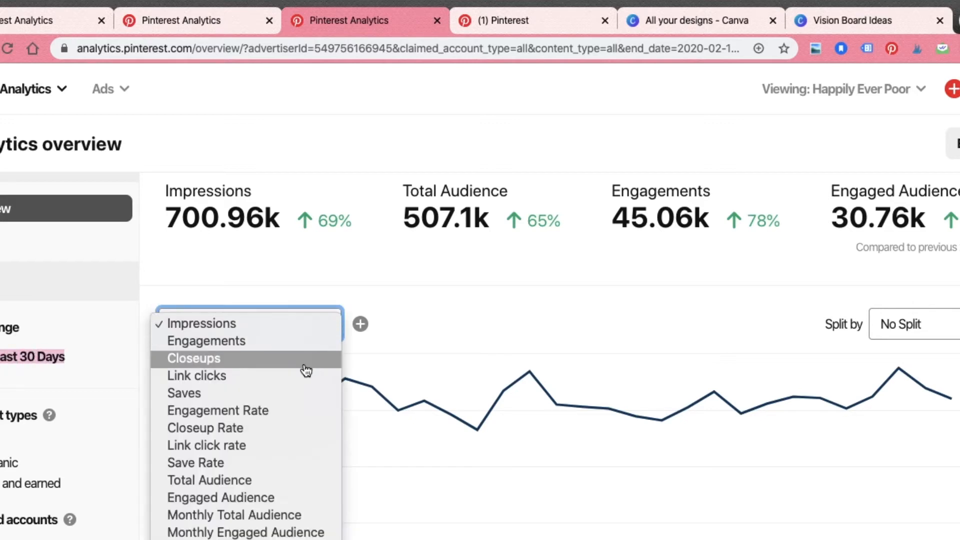
click(303, 380)
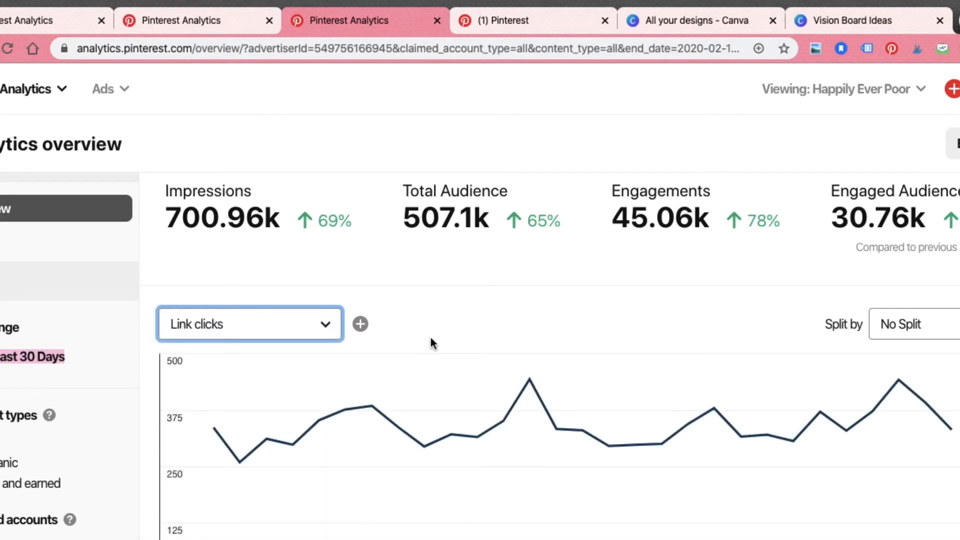
scroll(430, 338, down, 3)
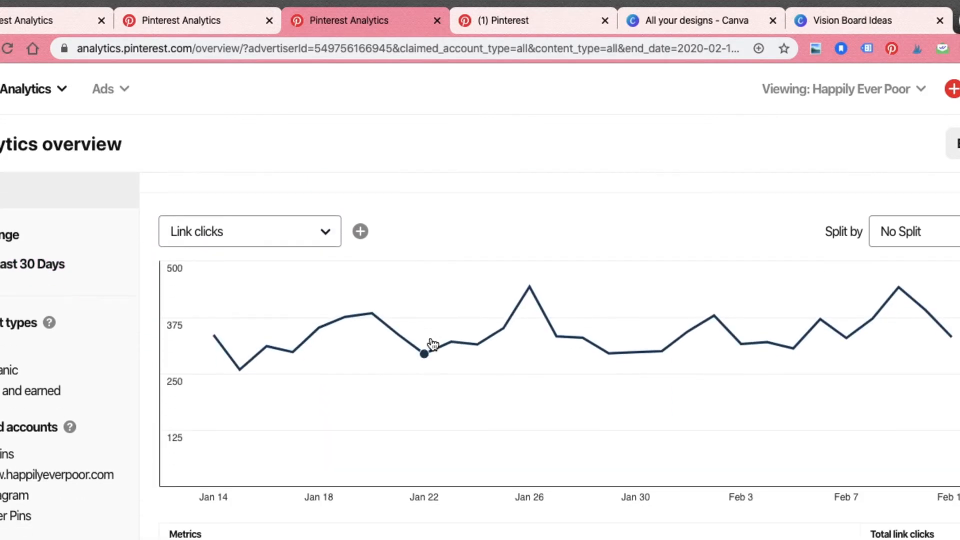
scroll(433, 344, down, 1)
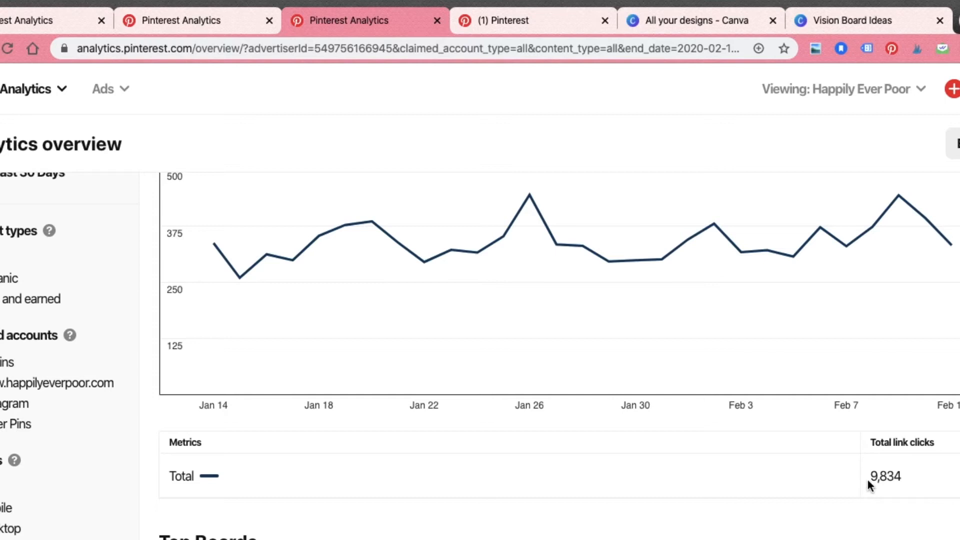
drag(867, 478, 908, 476)
click(821, 481)
Set the analytics date range to the last 90 days.
scroll(124, 273, up, 3)
click(20, 308)
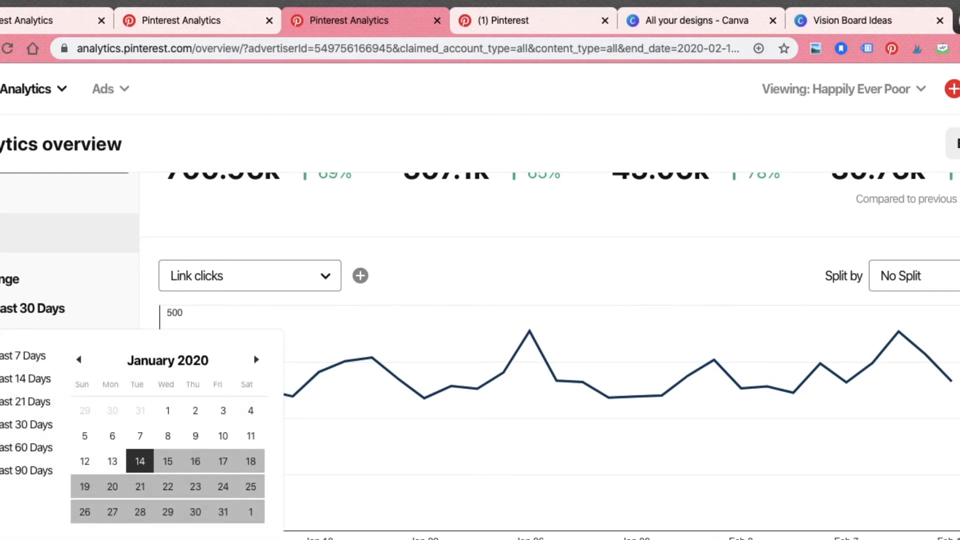
click(26, 471)
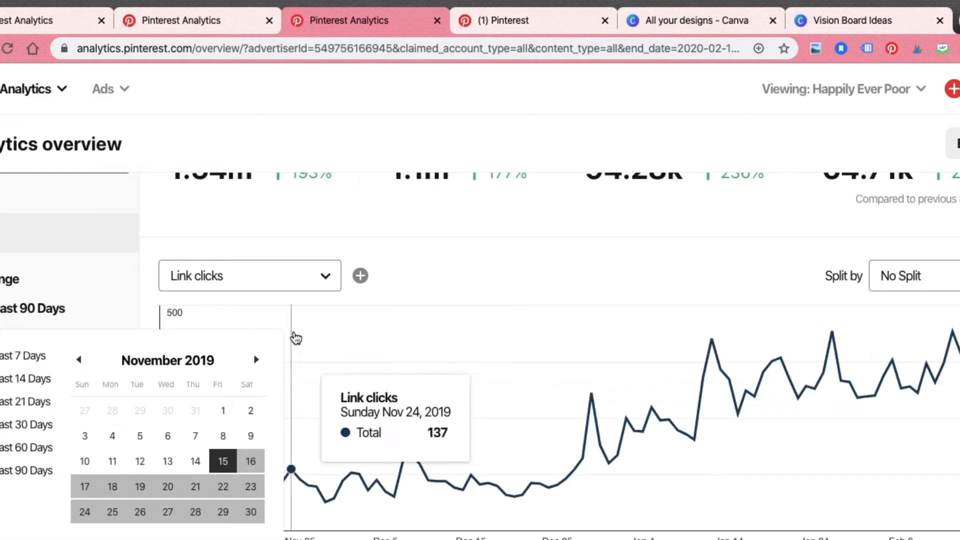
click(440, 273)
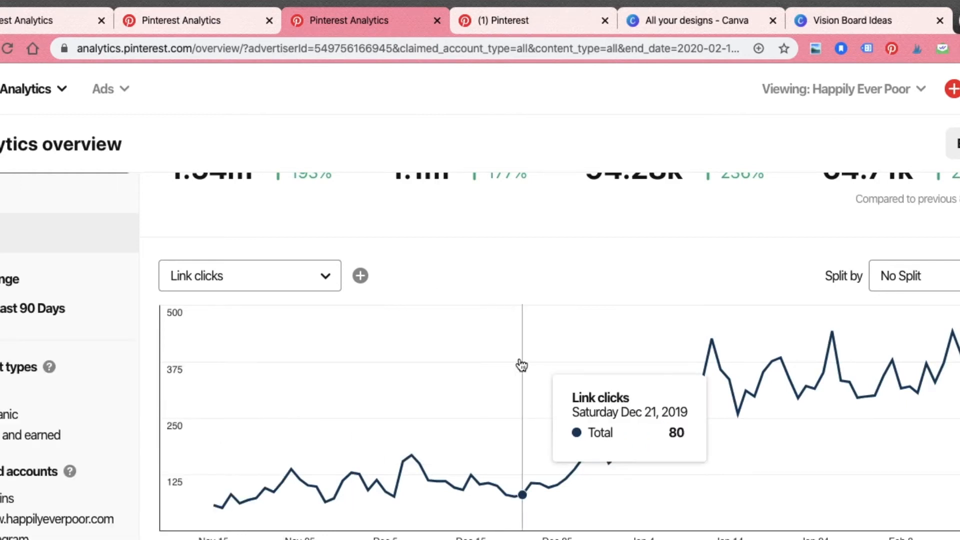
Examine the 90-day link clicks trend on the chart and the total link clicks beneath it.
scroll(521, 365, down, 2)
scroll(521, 365, up, 1)
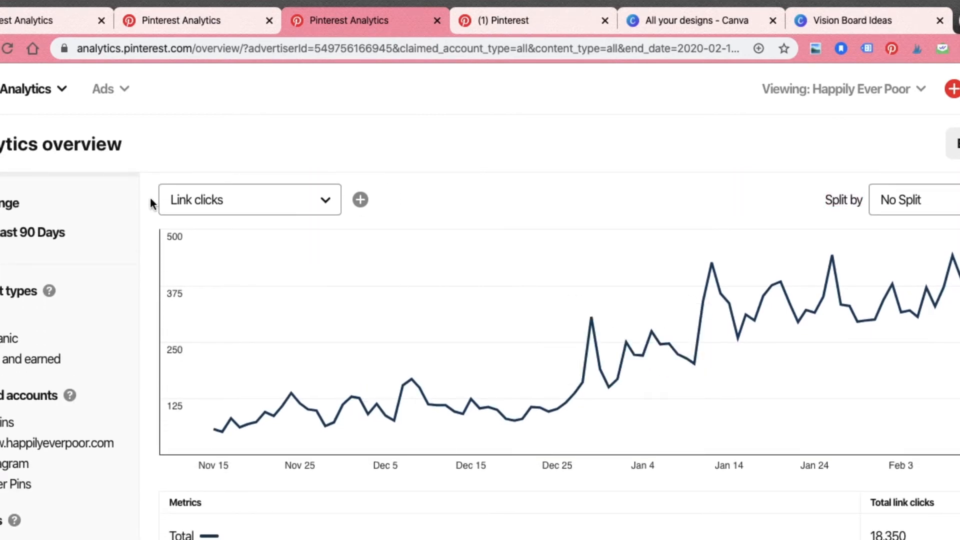
click(253, 319)
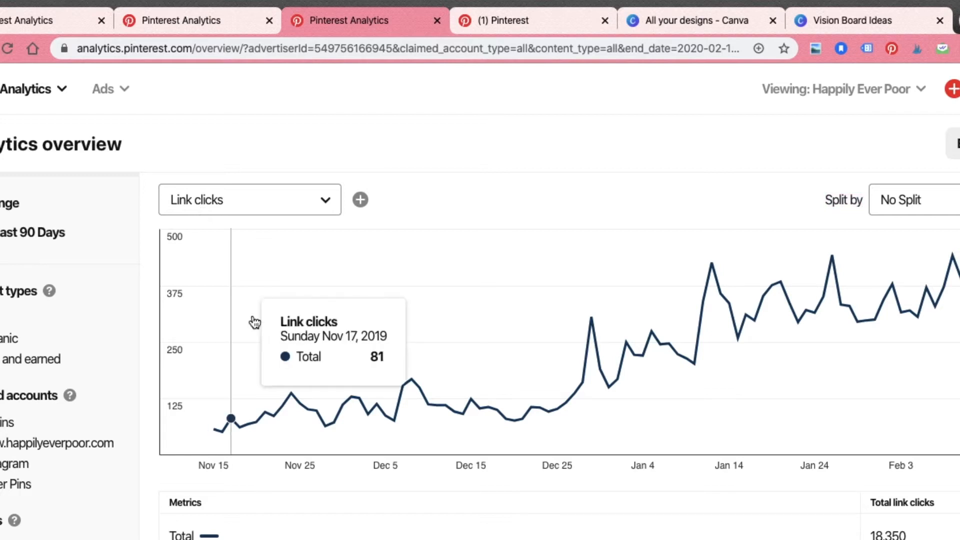
scroll(650, 340, down, 3)
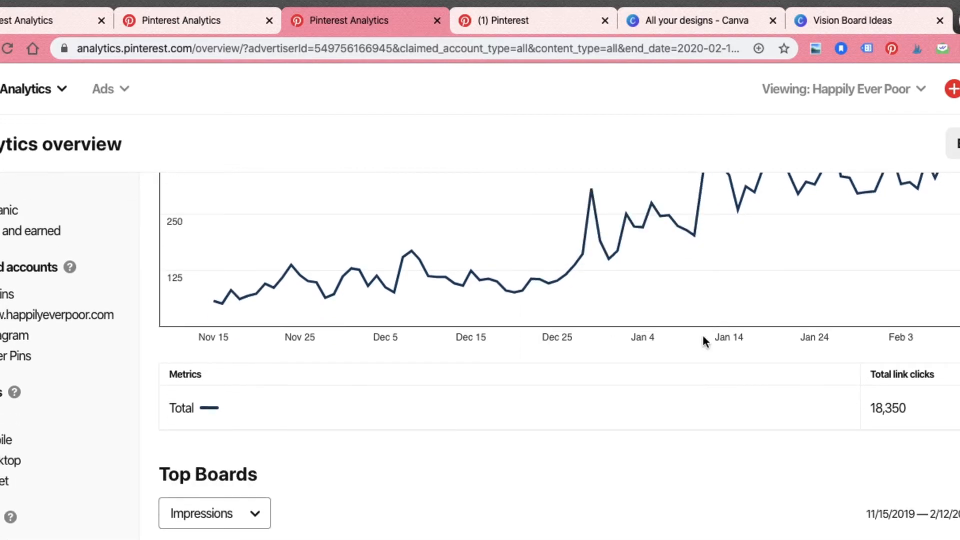
drag(918, 409, 876, 411)
click(860, 430)
Rank the Top Pins table by link clicks and examine the leading pins' click totals.
scroll(760, 463, down, 10)
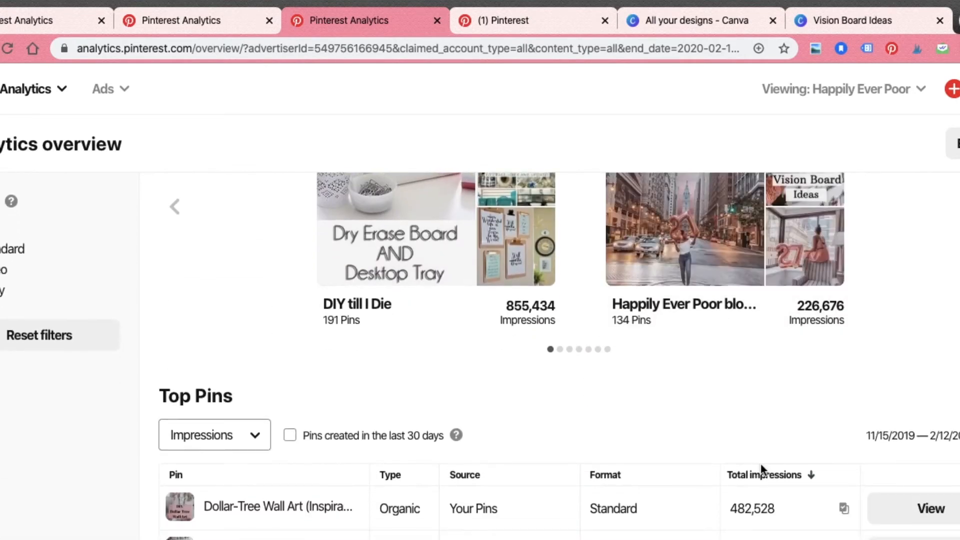
scroll(760, 464, down, 3)
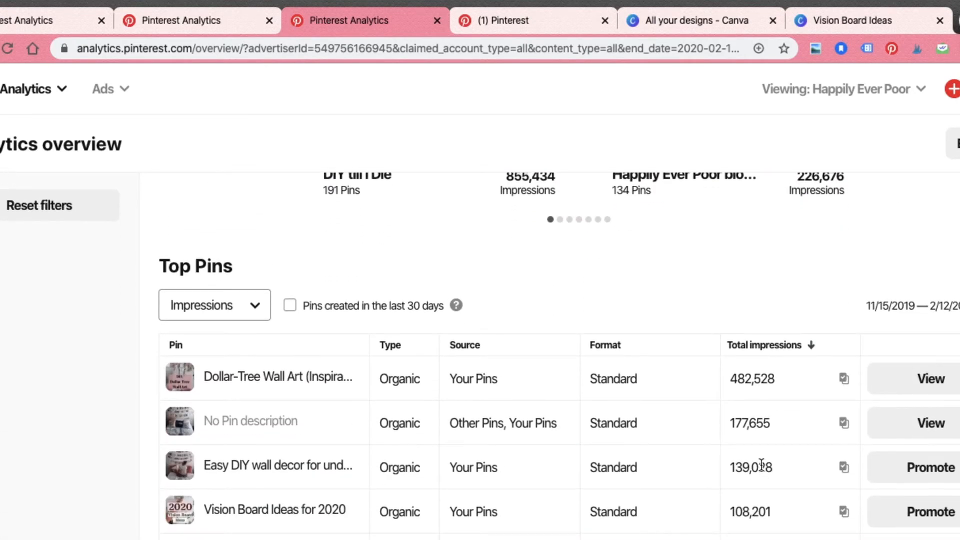
click(259, 307)
click(226, 358)
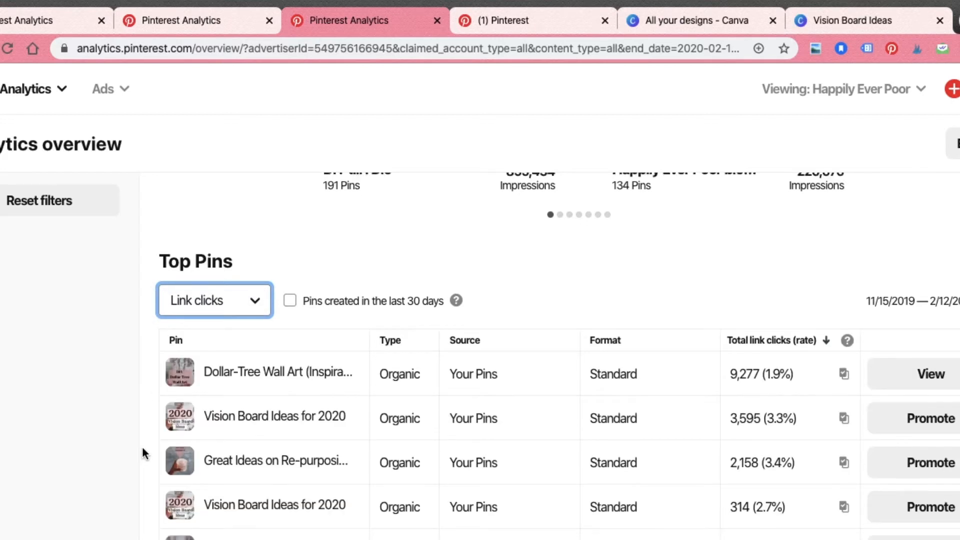
scroll(142, 446, down, 3)
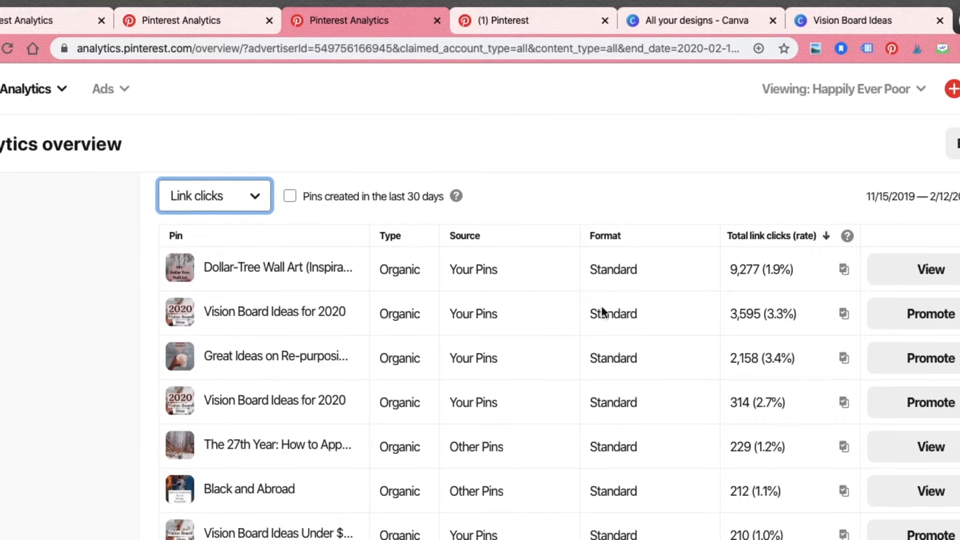
scroll(716, 307, down, 1)
scroll(709, 338, up, 1)
drag(732, 263, 752, 216)
scroll(754, 100, up, 5)
Switch to Canva, view the new-design formats and open the existing Vision Board Ideas design.
mouse_move(711, 11)
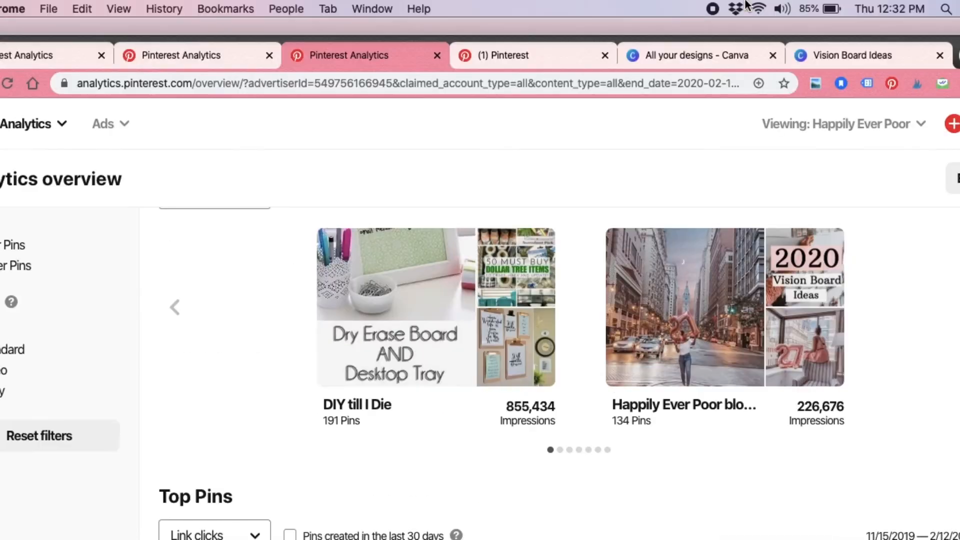
click(689, 55)
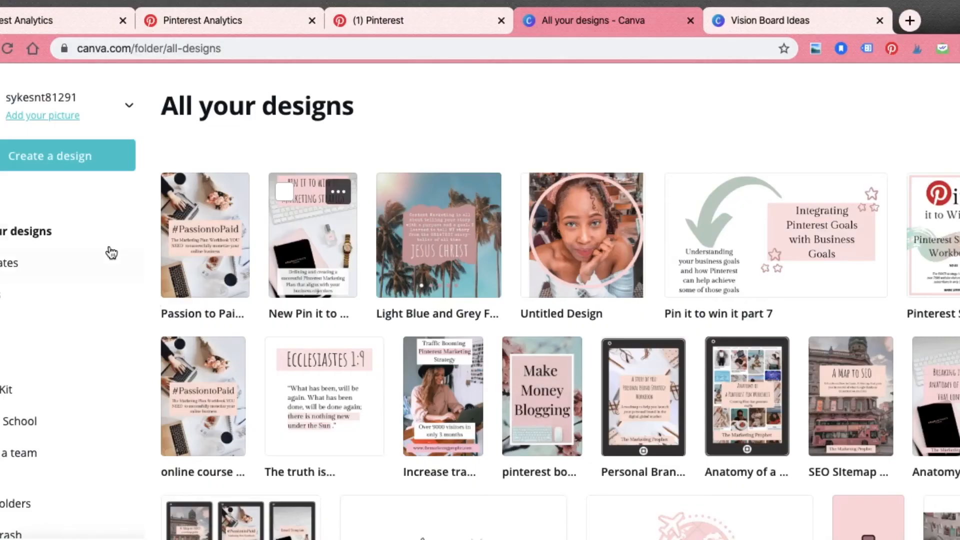
click(79, 167)
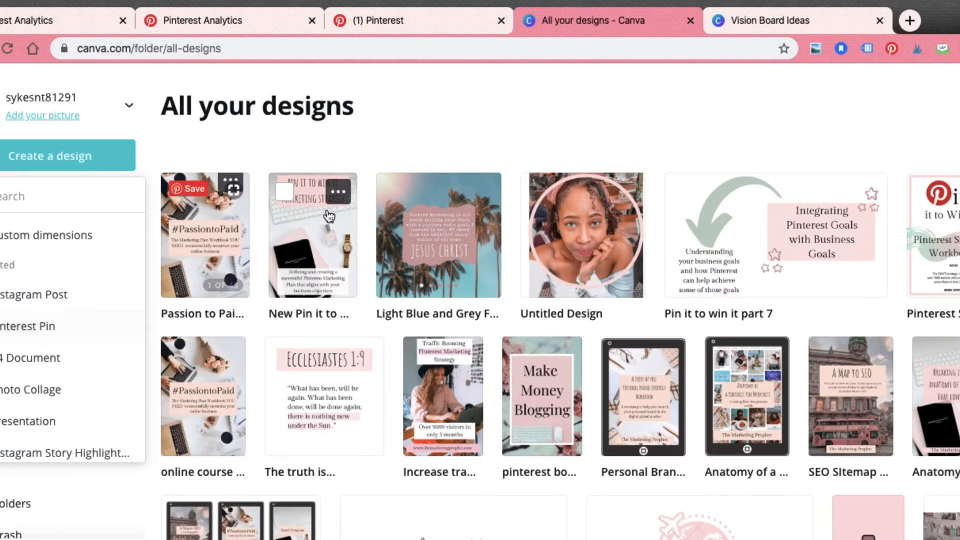
click(760, 24)
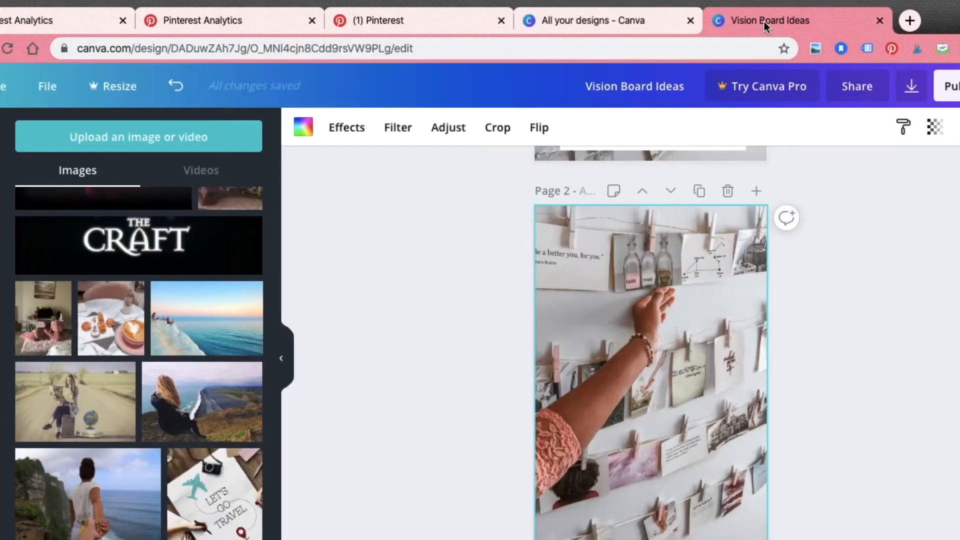
Review the finished pin on page 1, the background photo on page 2 and the uploaded images.
scroll(838, 282, up, 10)
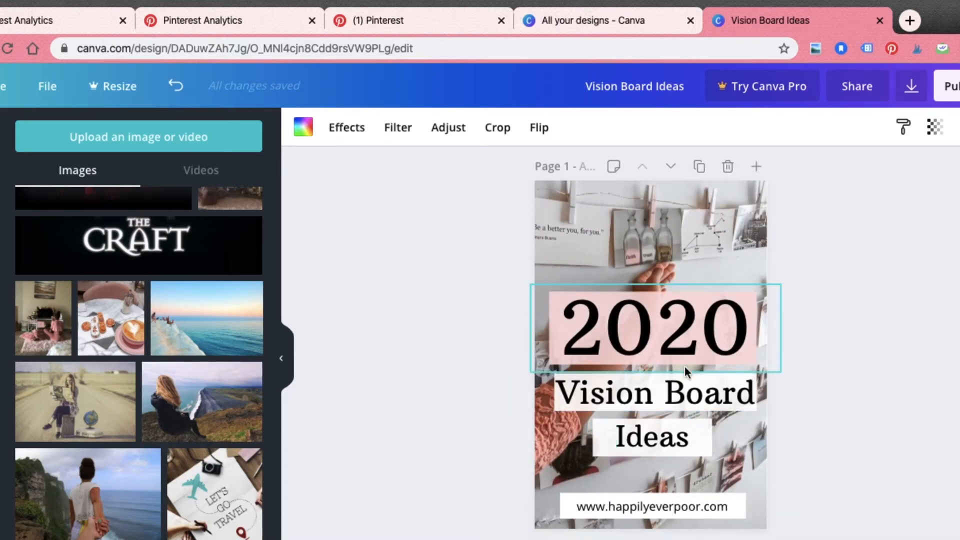
scroll(820, 457, down, 10)
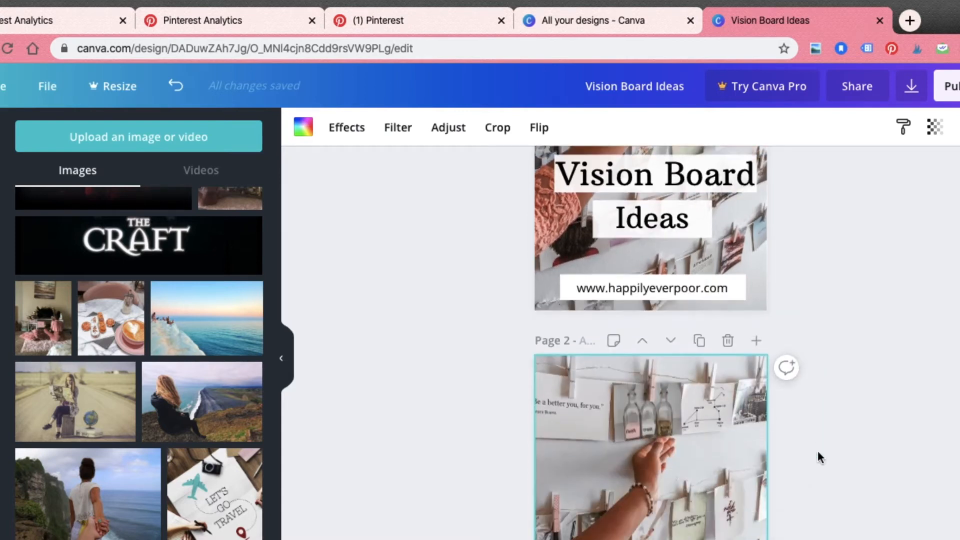
scroll(820, 457, down, 1)
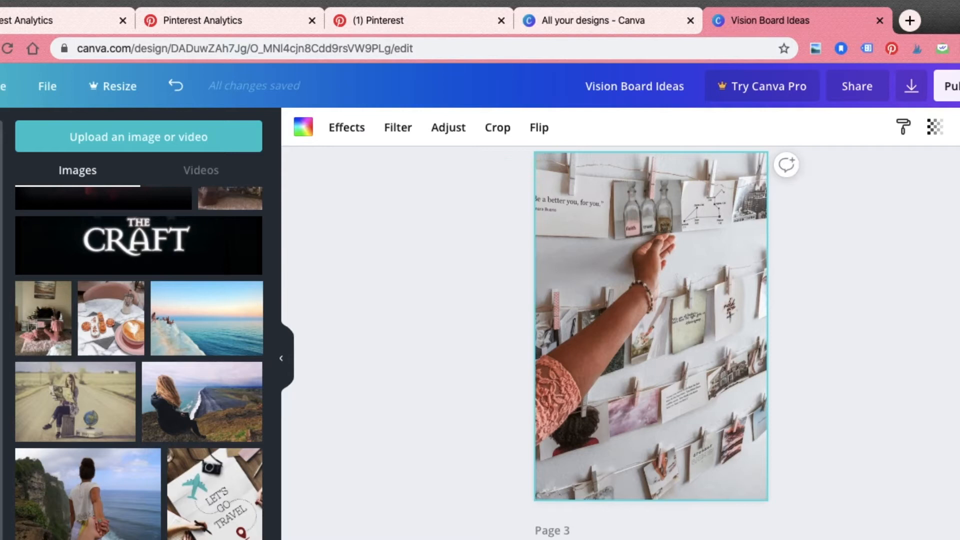
scroll(145, 400, down, 5)
scroll(145, 364, down, 4)
scroll(145, 370, up, 5)
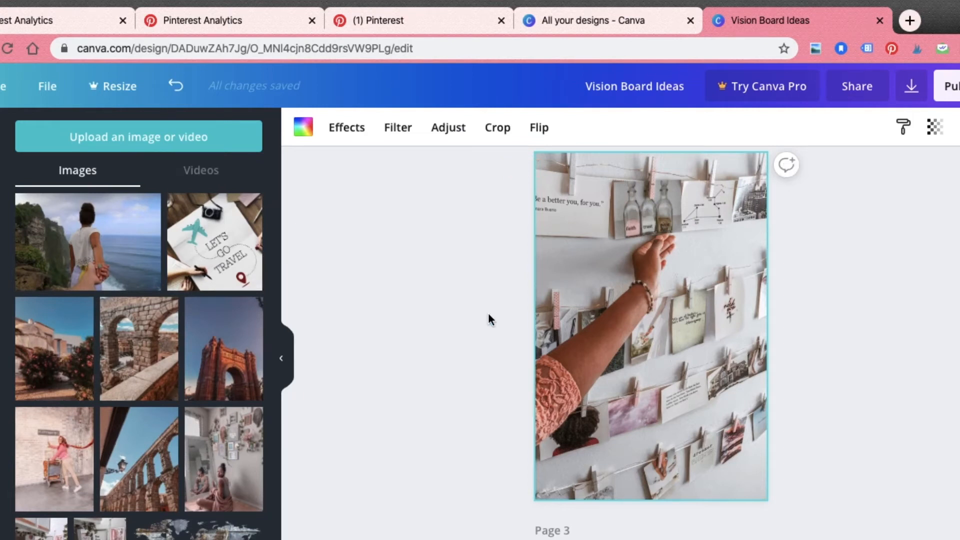
scroll(488, 312, up, 1)
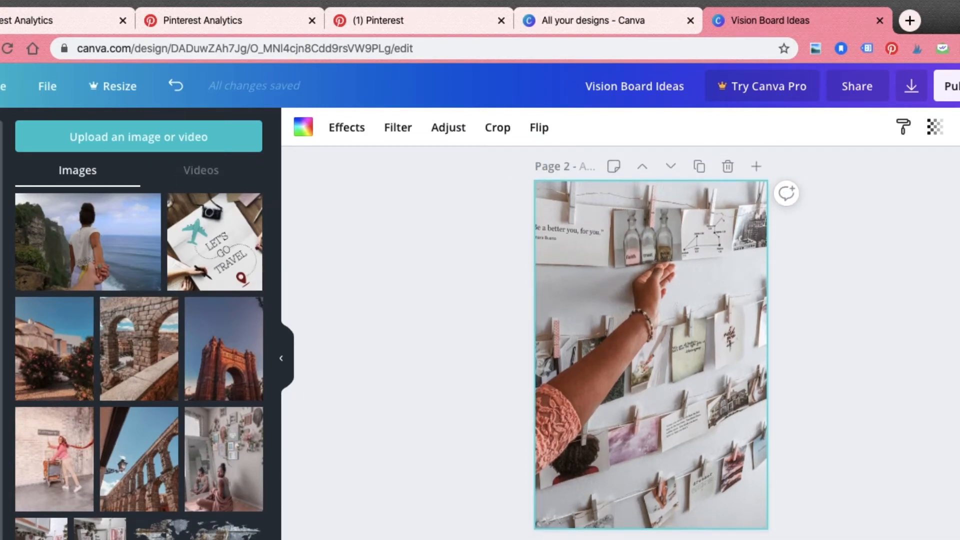
Add a heading over the photo on page 2 reading "Vision Board Ideas".
click(1, 302)
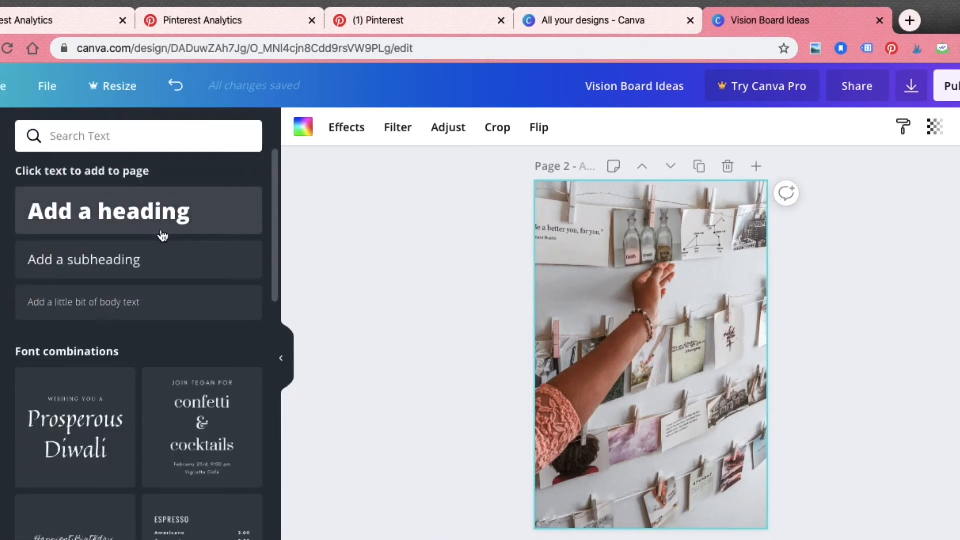
click(160, 226)
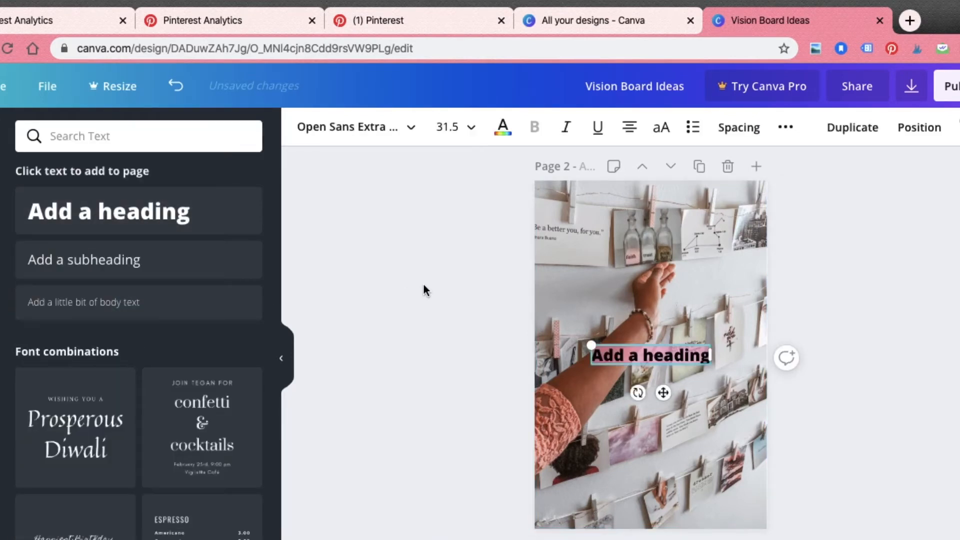
text(Vision)
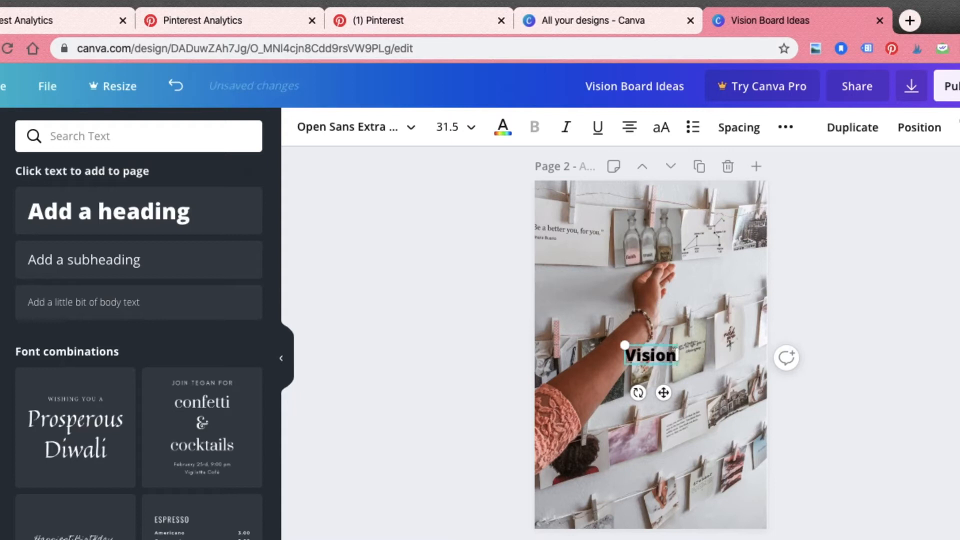
text( Board)
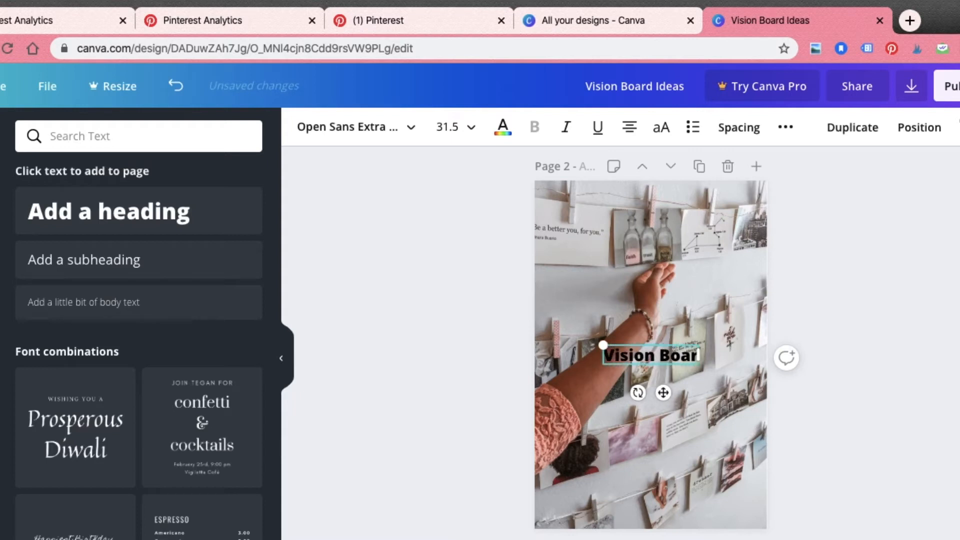
scroll(423, 310, up, 6)
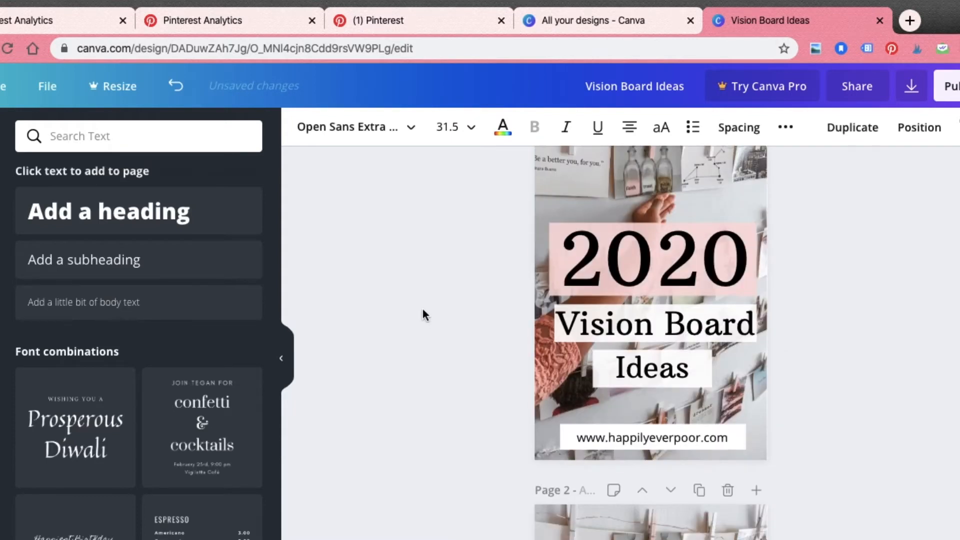
scroll(422, 309, down, 3)
scroll(421, 309, down, 4)
text(Ide)
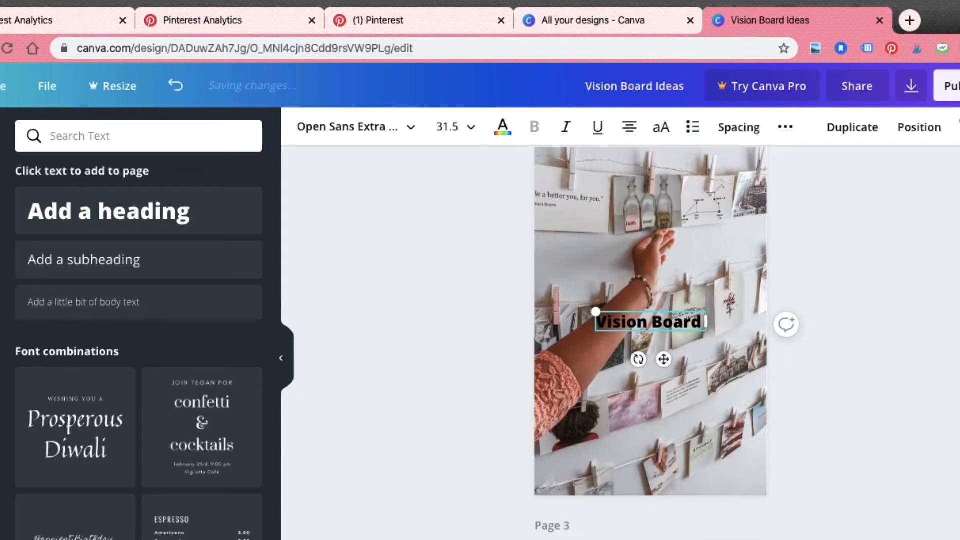
text(as)
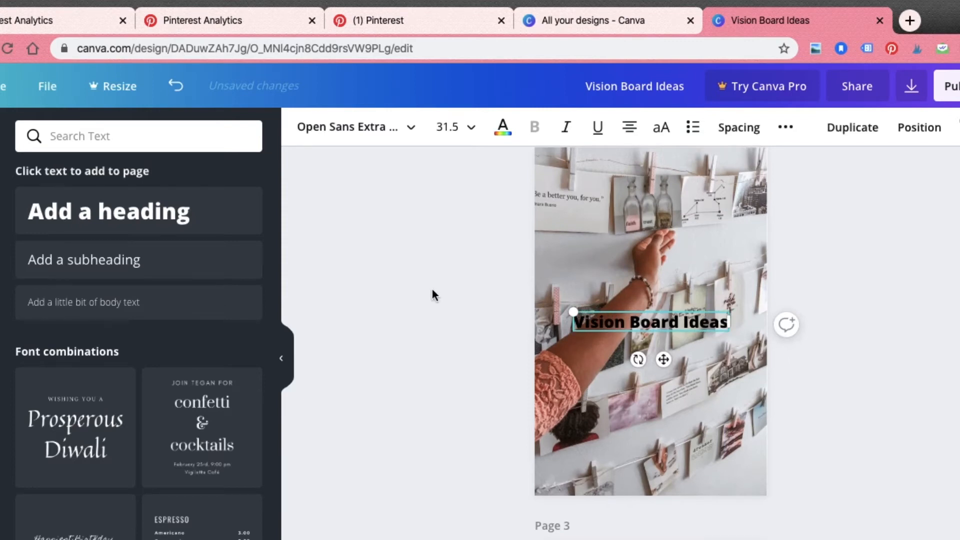
Enlarge the Vision Board Ideas heading to size 57.5, shift it over the photo and set its font to Gilda Display.
drag(573, 312, 444, 235)
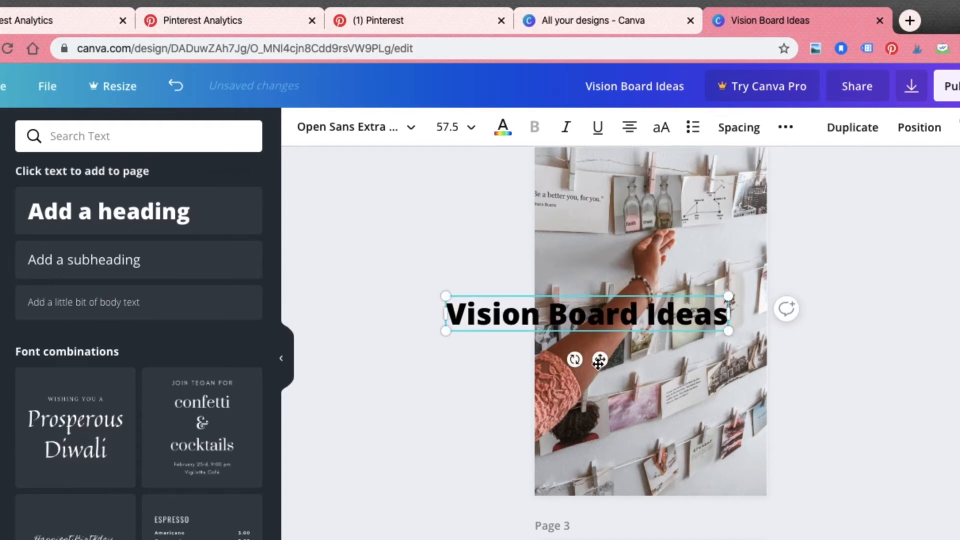
drag(615, 358, 672, 334)
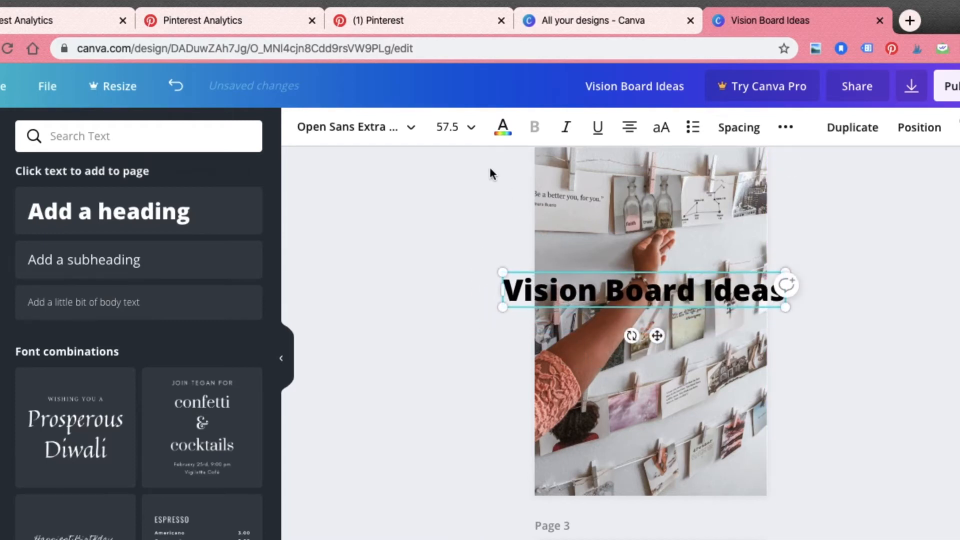
click(404, 134)
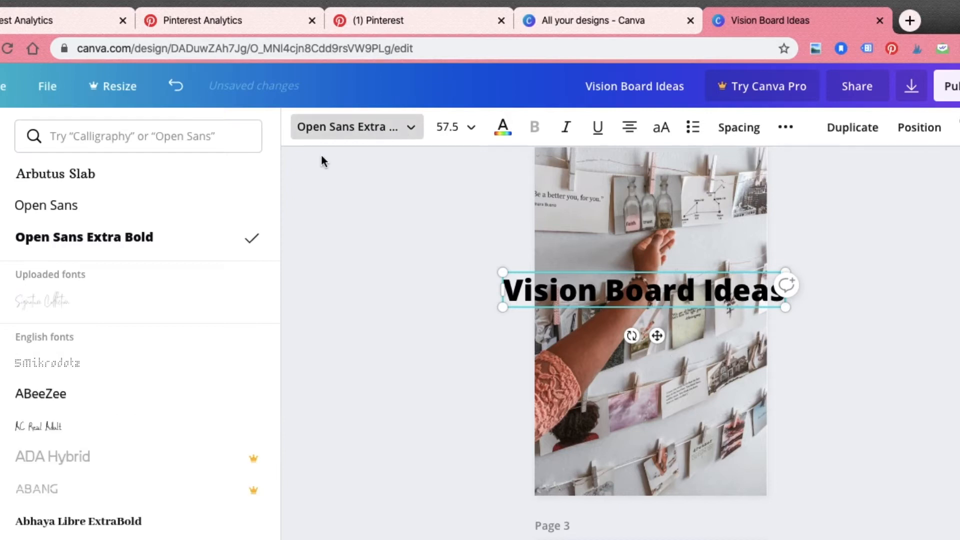
click(184, 138)
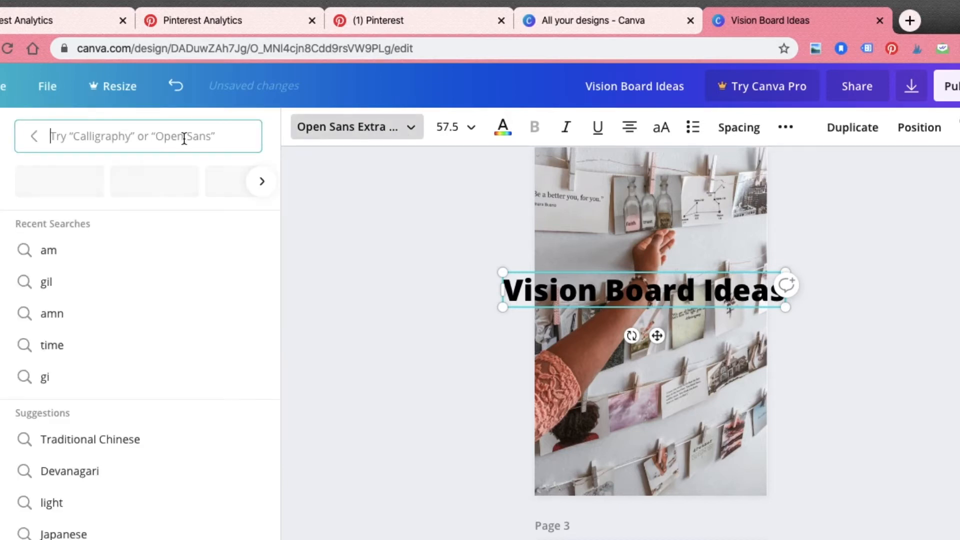
text(gil)
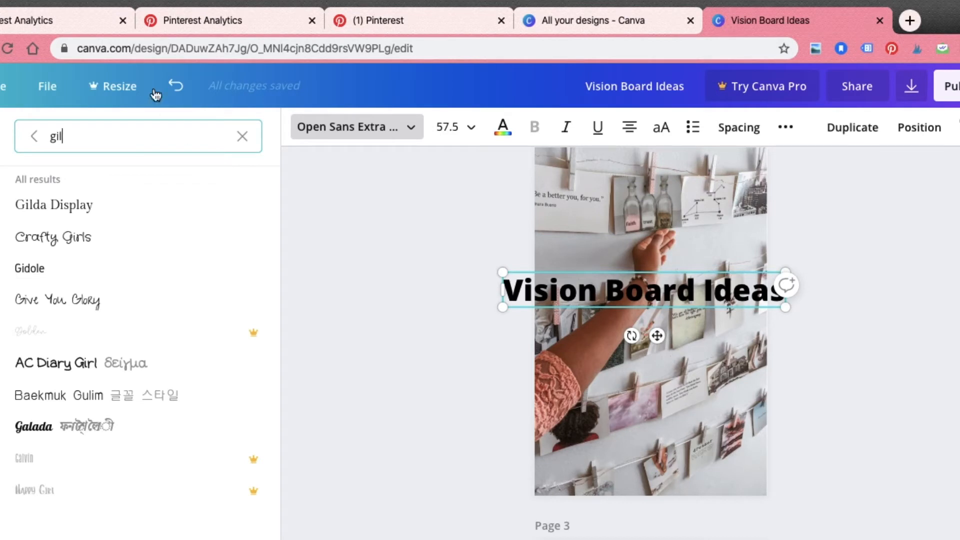
click(68, 211)
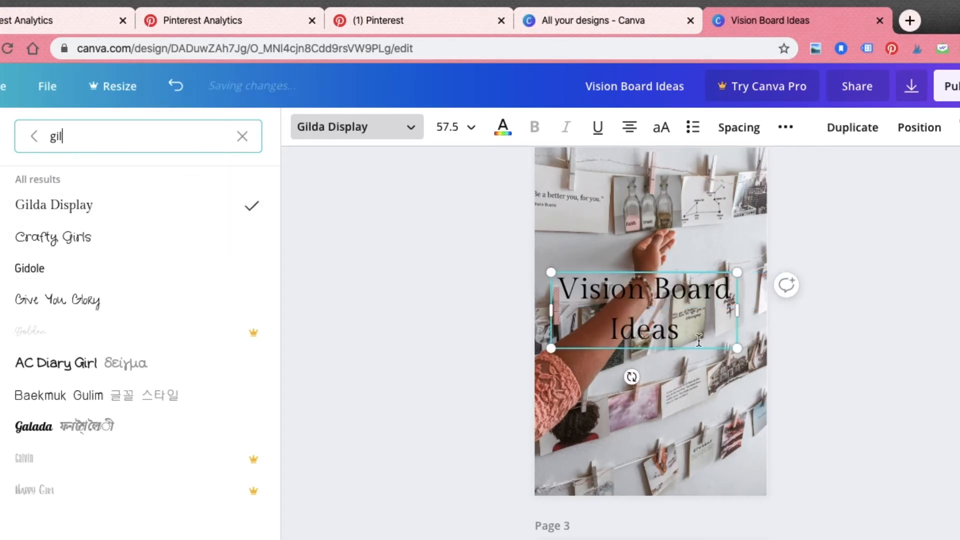
Scale the two-line heading to size 70.3 and centre it horizontally just below the middle of the photo.
mouse_move(736, 350)
mouse_down()
mouse_move(780, 388)
mouse_move(788, 372)
mouse_move(746, 369)
mouse_move(741, 340)
mouse_up()
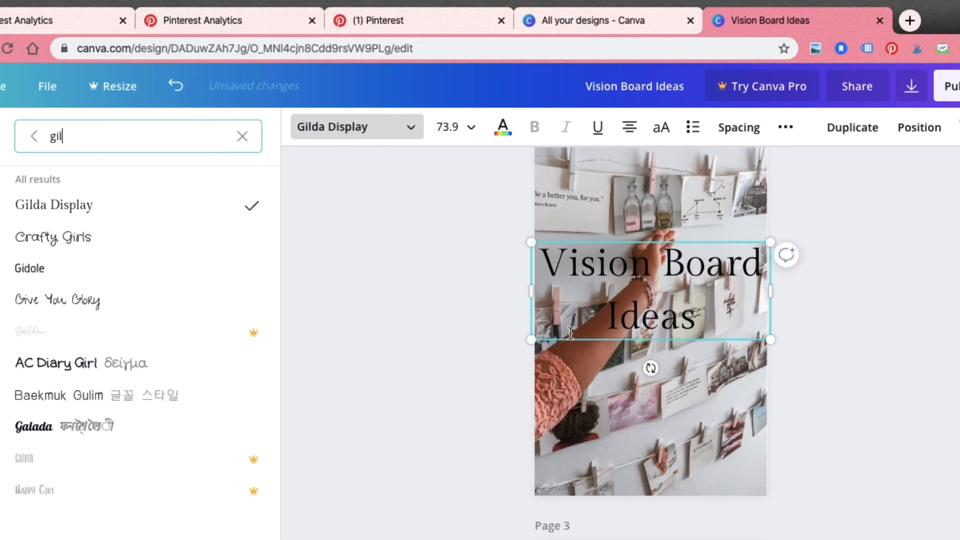
scroll(487, 347, up, 2)
key(BackSpace)
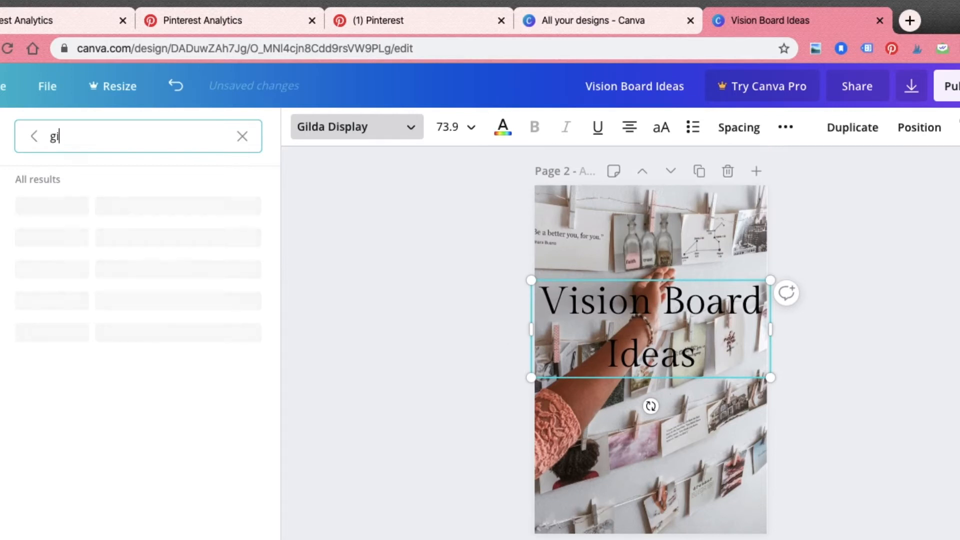
click(650, 278)
drag(731, 426, 727, 413)
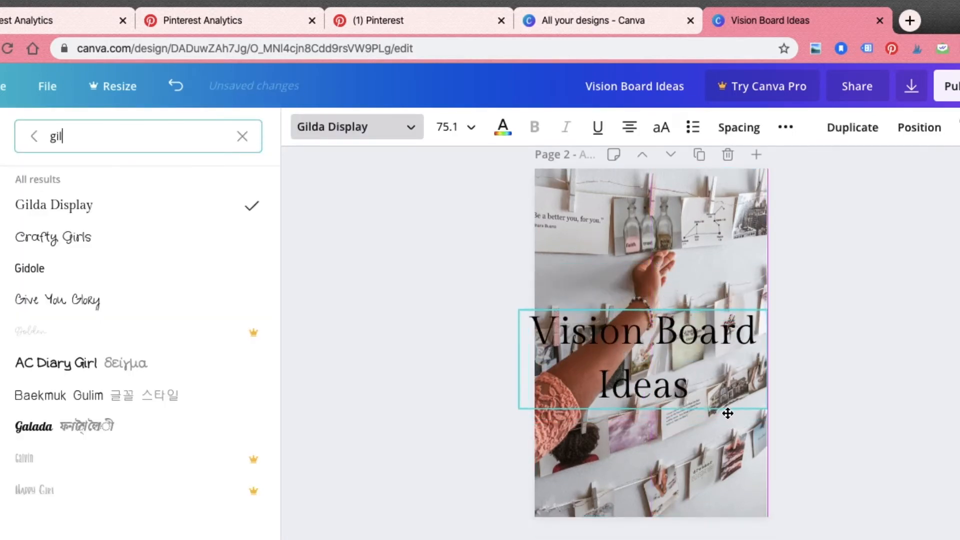
click(721, 464)
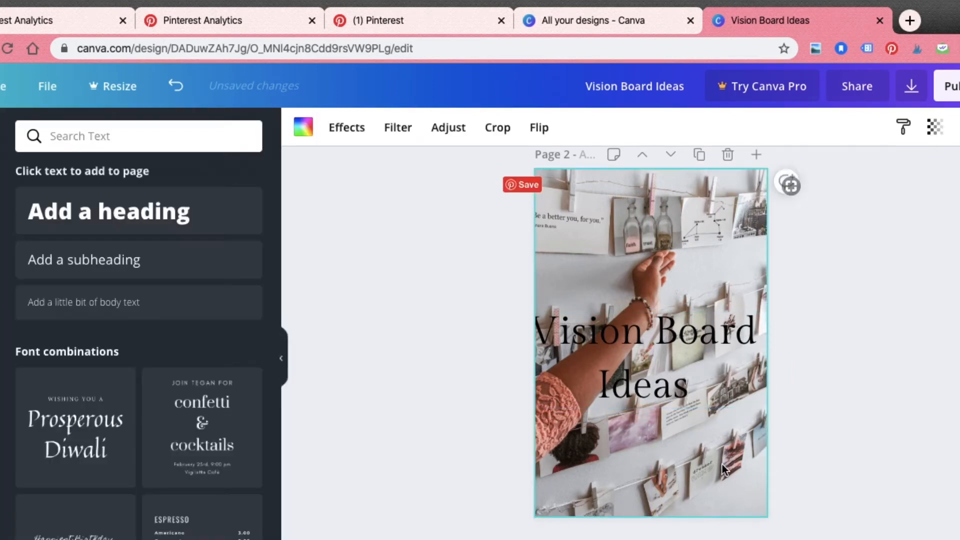
click(698, 374)
drag(766, 303, 753, 309)
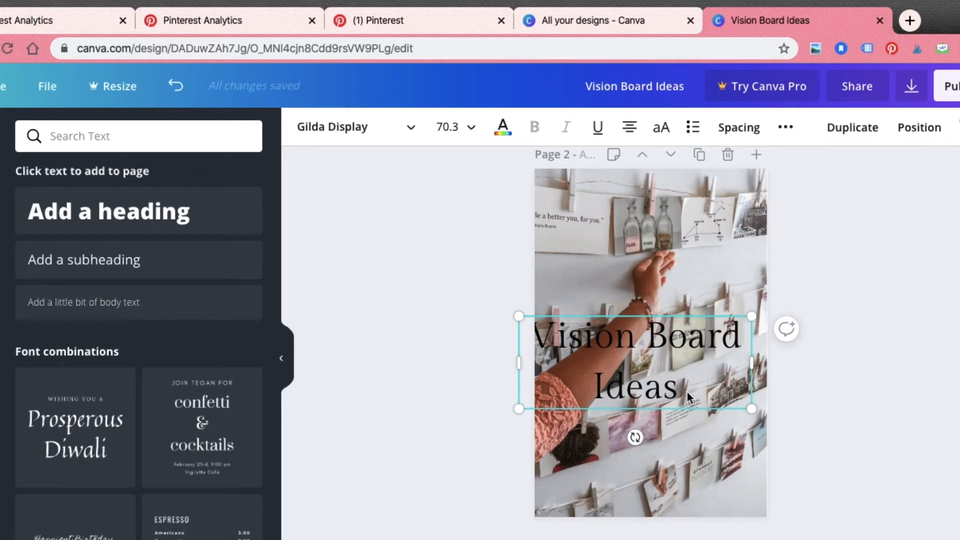
mouse_move(685, 390)
mouse_down()
mouse_move(700, 392)
mouse_move(702, 380)
mouse_move(703, 396)
mouse_up()
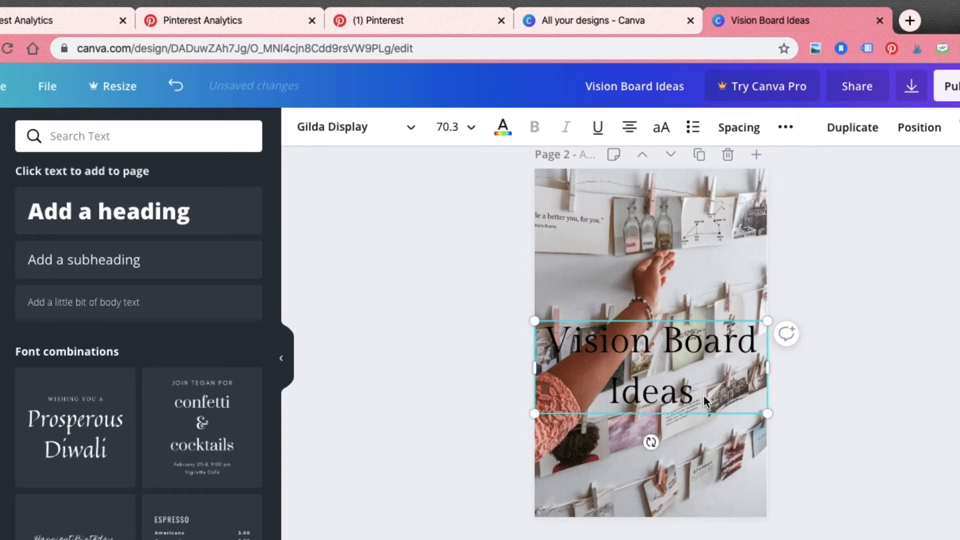
click(407, 294)
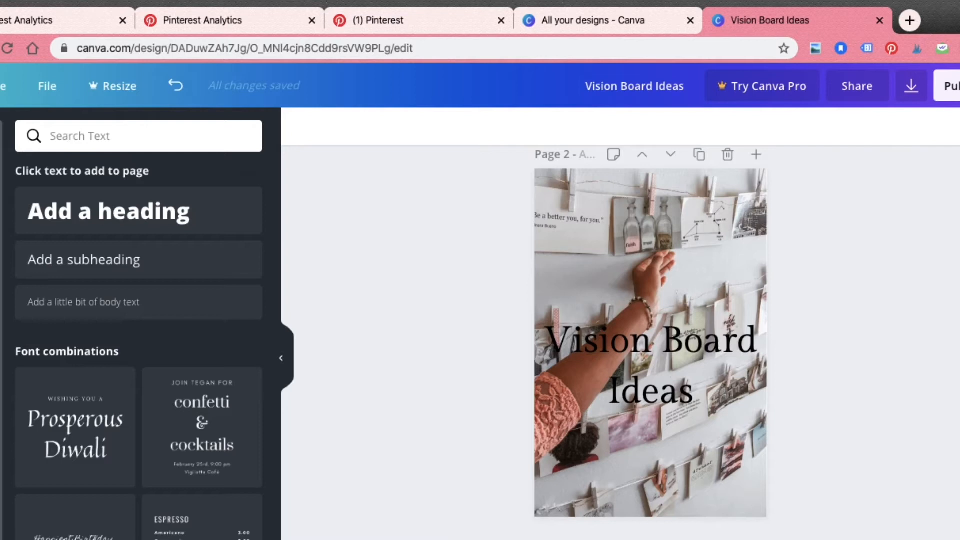
Add a square shape to page 2 and fill it with the light pink document colour.
click(0, 245)
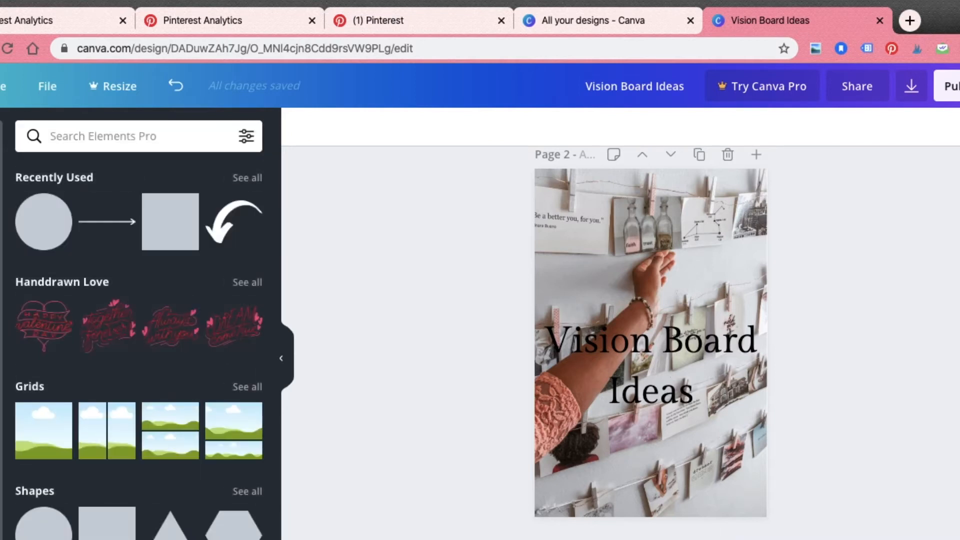
click(170, 233)
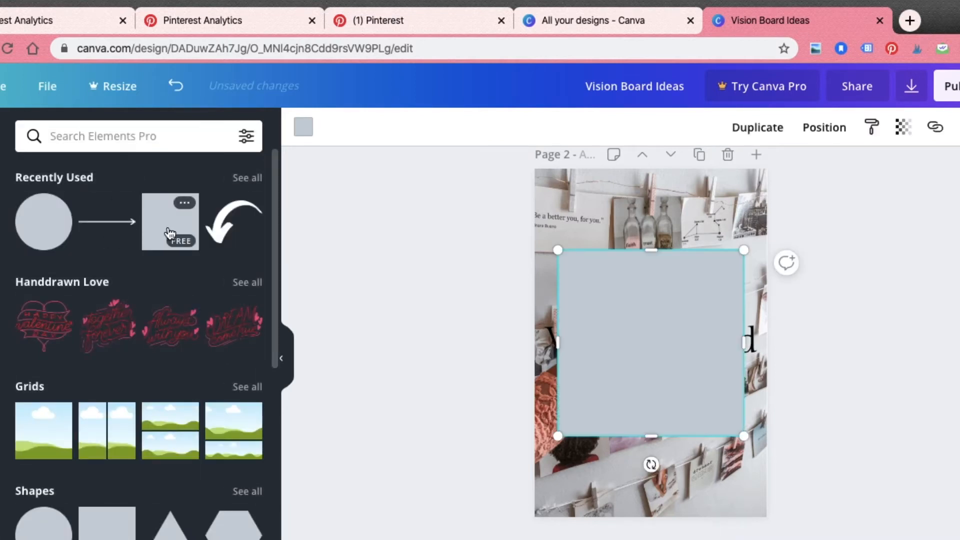
click(304, 128)
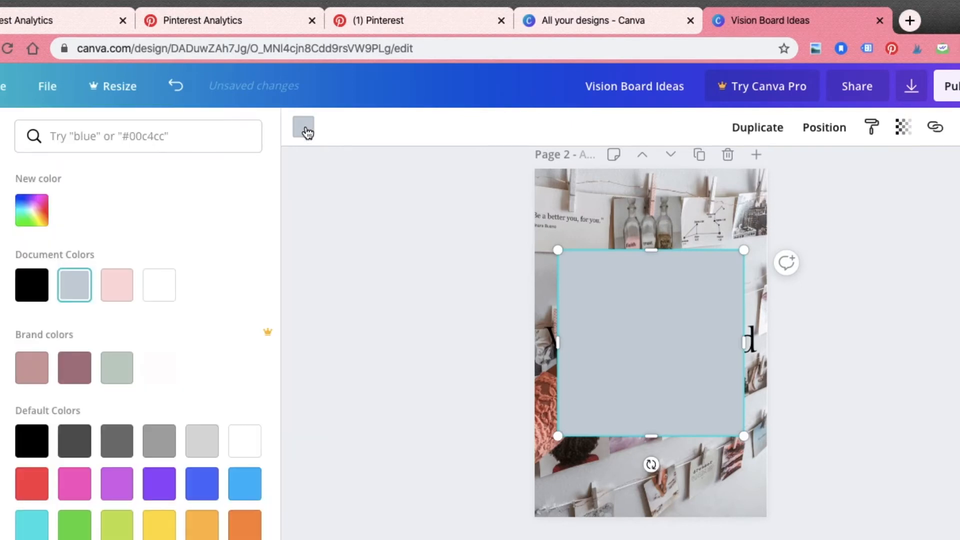
click(119, 284)
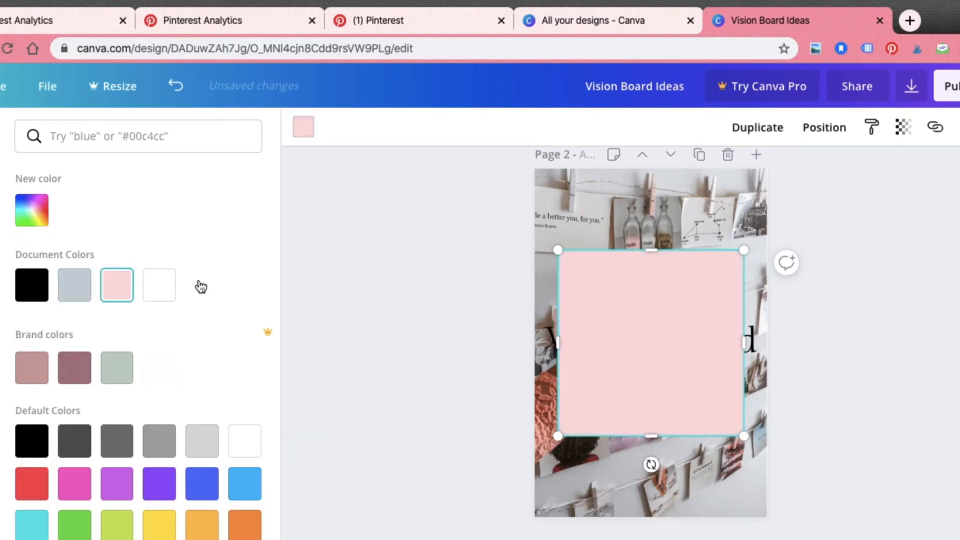
Set the pink square's transparency to 76 and send it backward behind the heading text.
click(905, 133)
drag(870, 169, 842, 191)
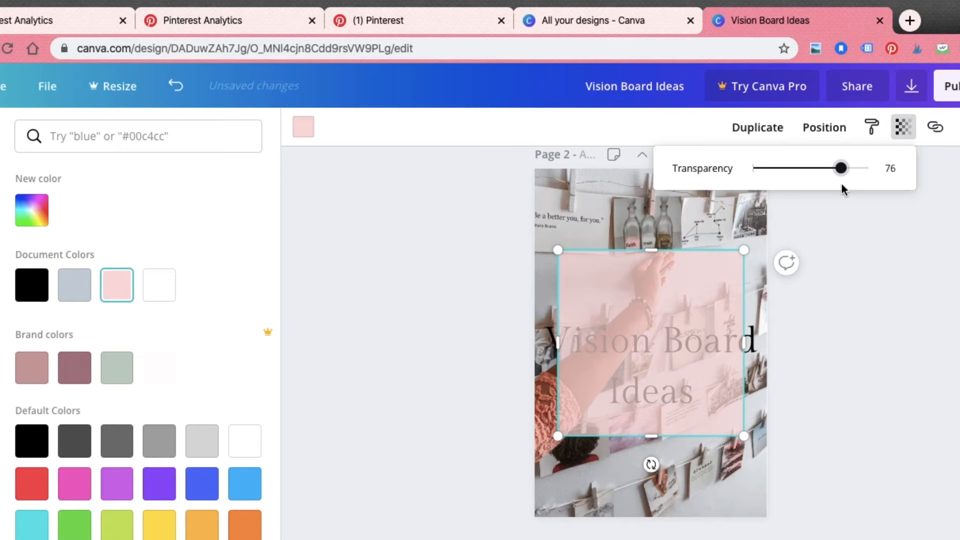
click(831, 134)
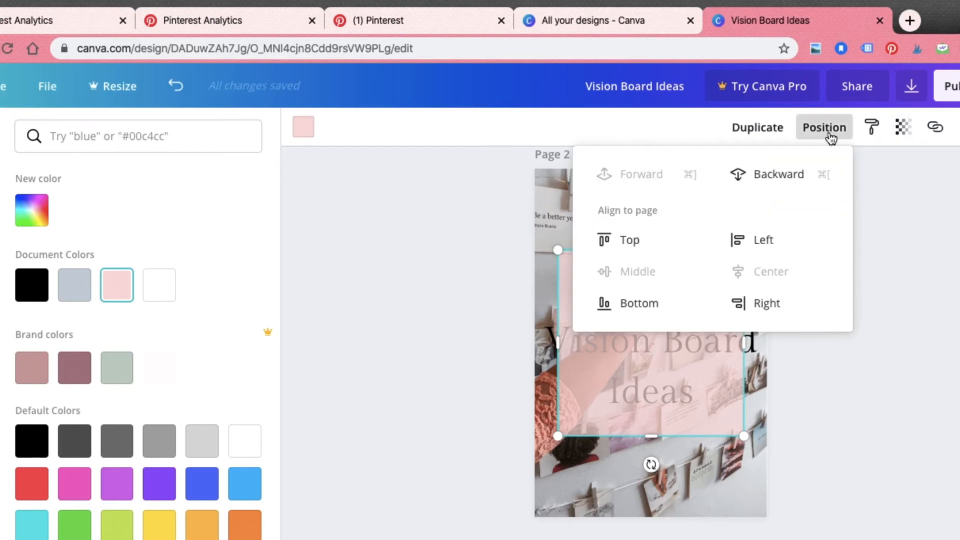
click(782, 182)
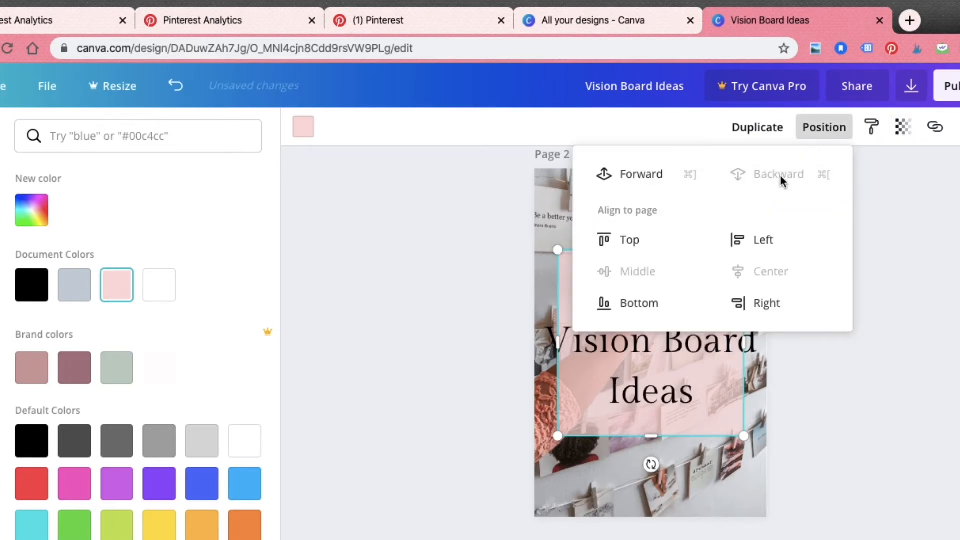
click(861, 238)
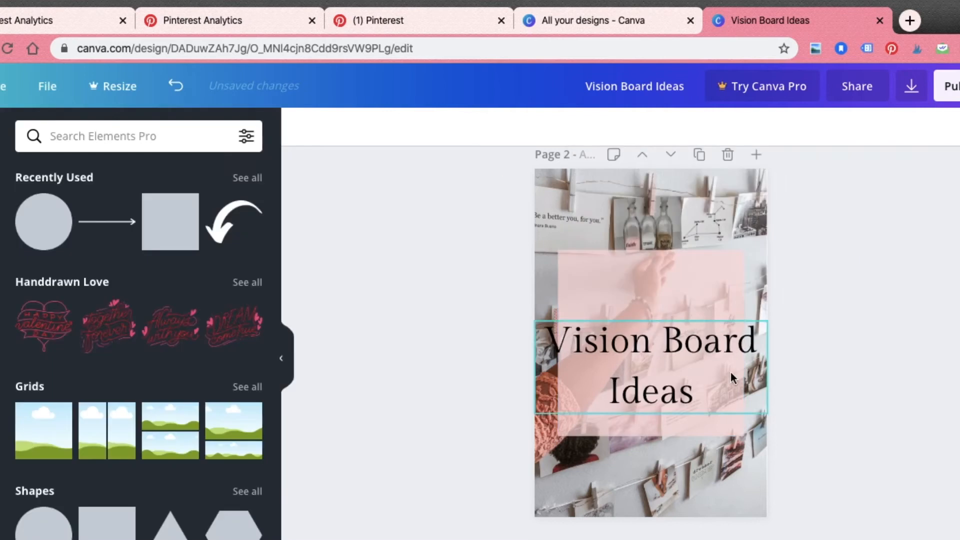
Widen and shorten the pink square into a rectangle that frames both lines of the Vision Board Ideas heading.
click(718, 429)
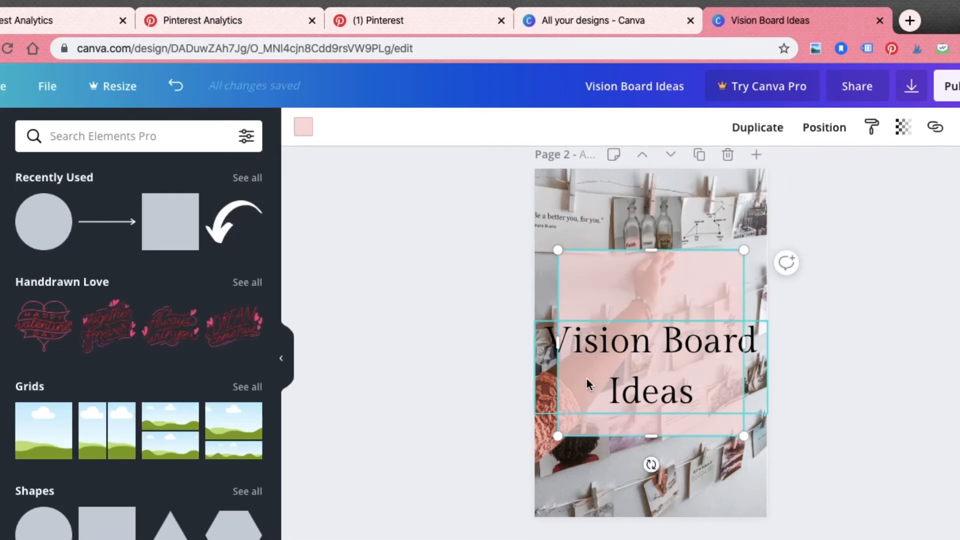
drag(558, 343, 544, 344)
drag(743, 344, 761, 347)
drag(655, 435, 658, 412)
drag(651, 275, 650, 312)
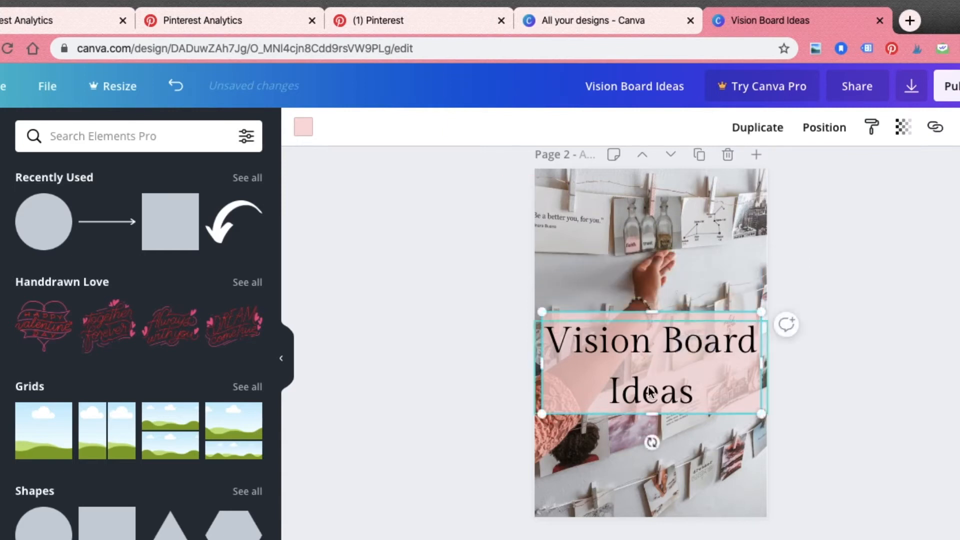
click(496, 460)
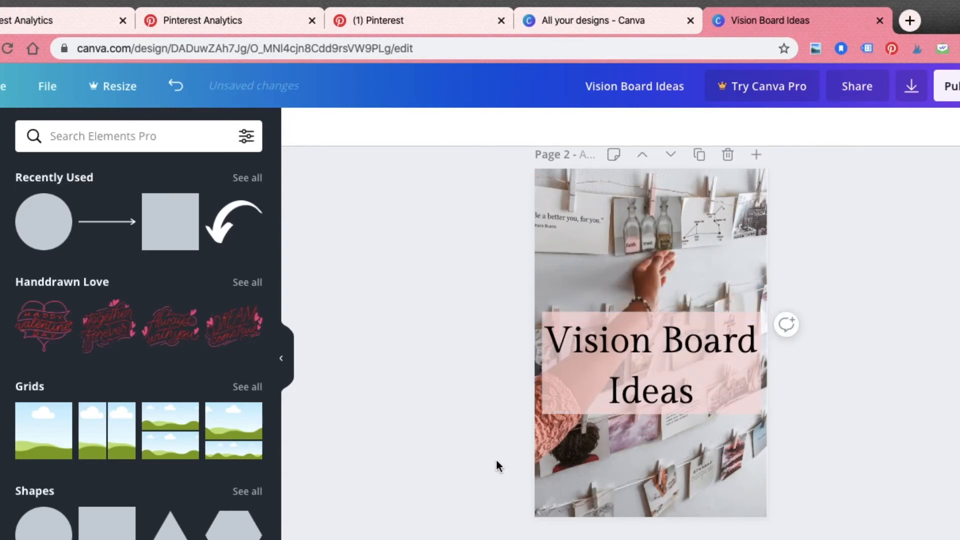
Compare page 2 with the finished pin on page 1 and recolour the rectangle behind the heading white.
scroll(496, 461, up, 3)
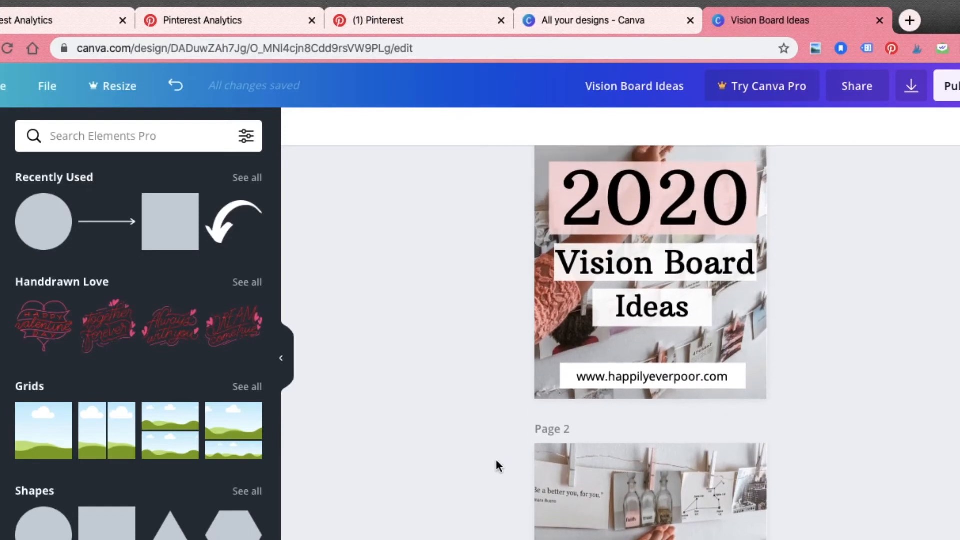
scroll(496, 459, down, 4)
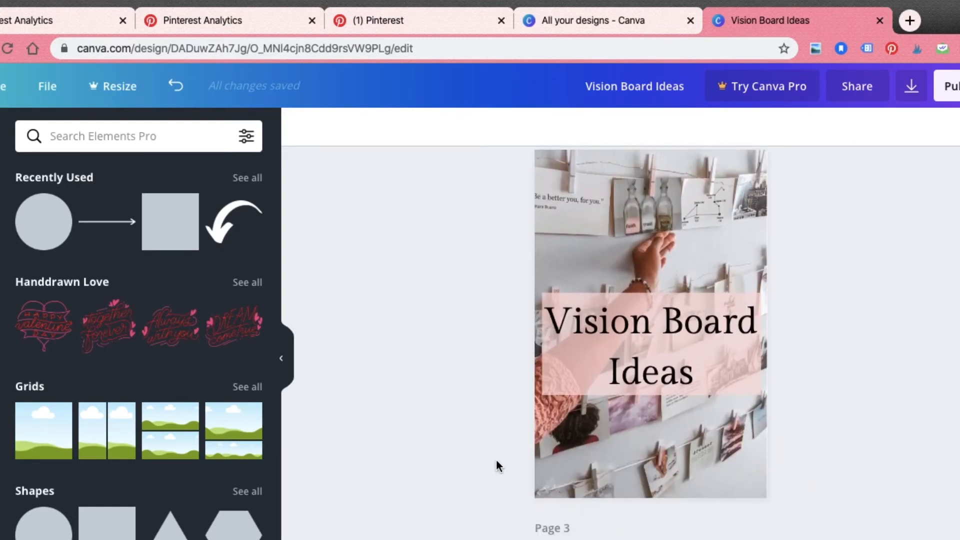
click(577, 298)
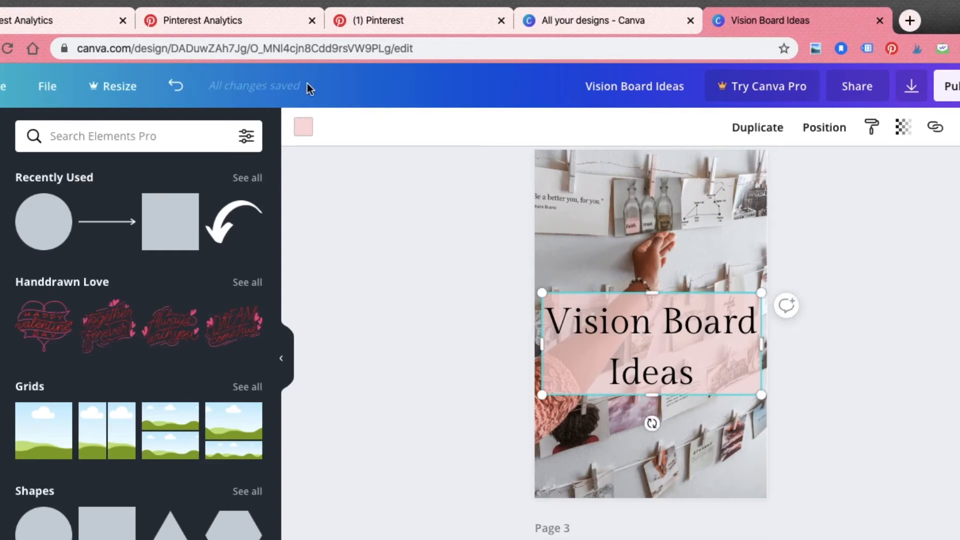
click(304, 130)
click(238, 434)
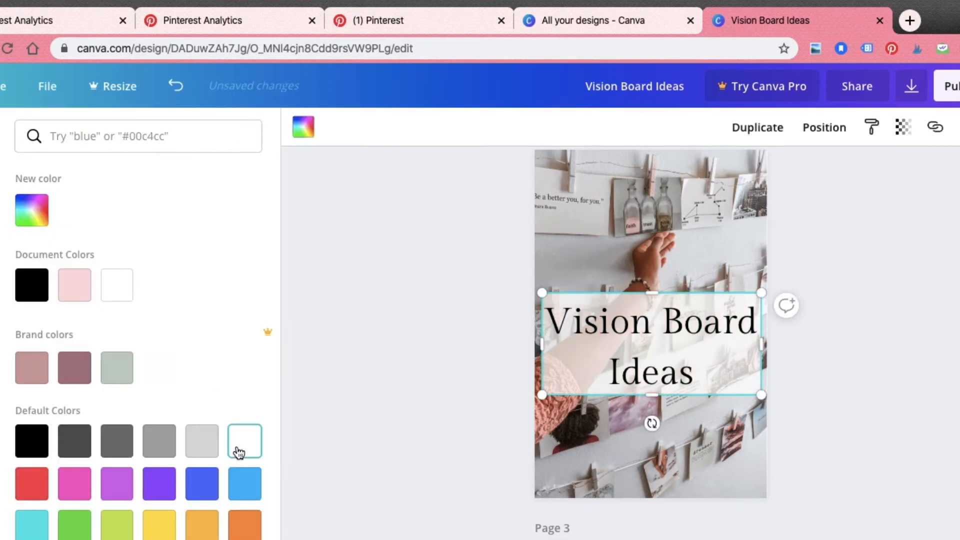
Make the white rectangle fully opaque and shorten it to frame only the "Vision Board" line.
click(904, 129)
drag(845, 171, 892, 176)
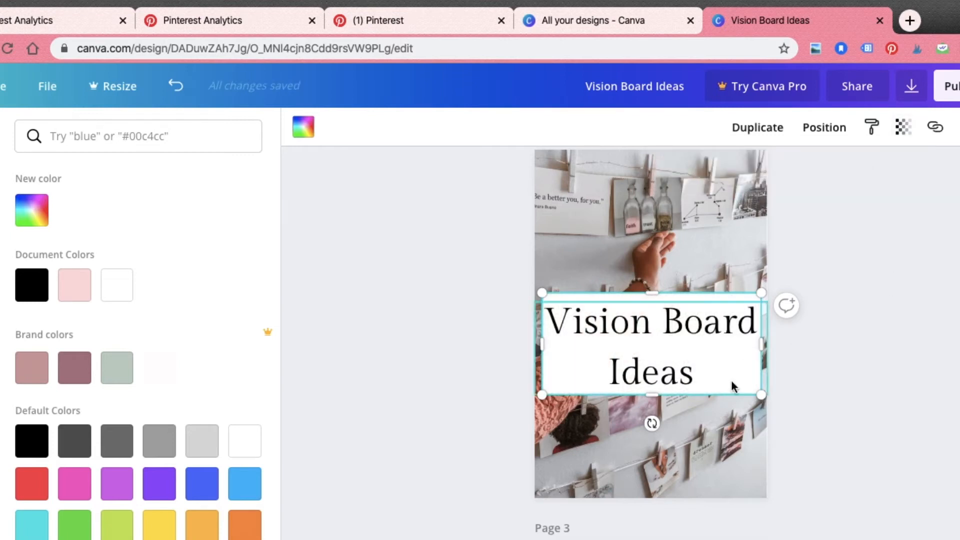
drag(720, 393, 709, 301)
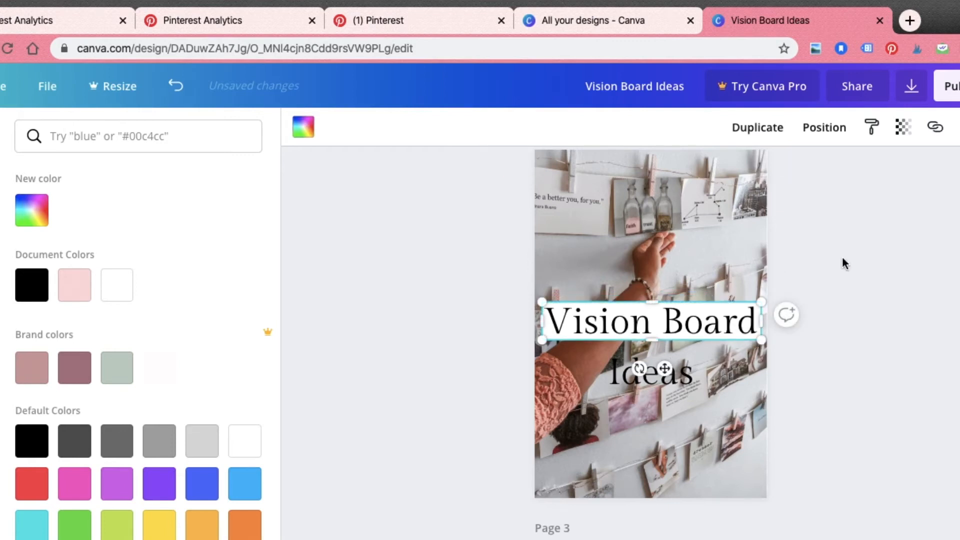
Duplicate the white rectangle, place the copy over the "Ideas" line and send it backward behind the text.
click(755, 140)
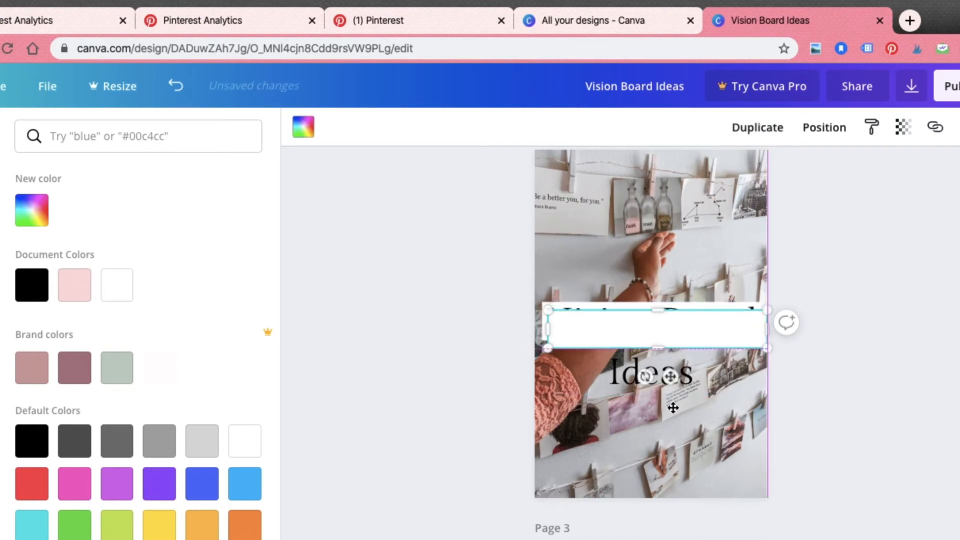
drag(673, 405, 667, 428)
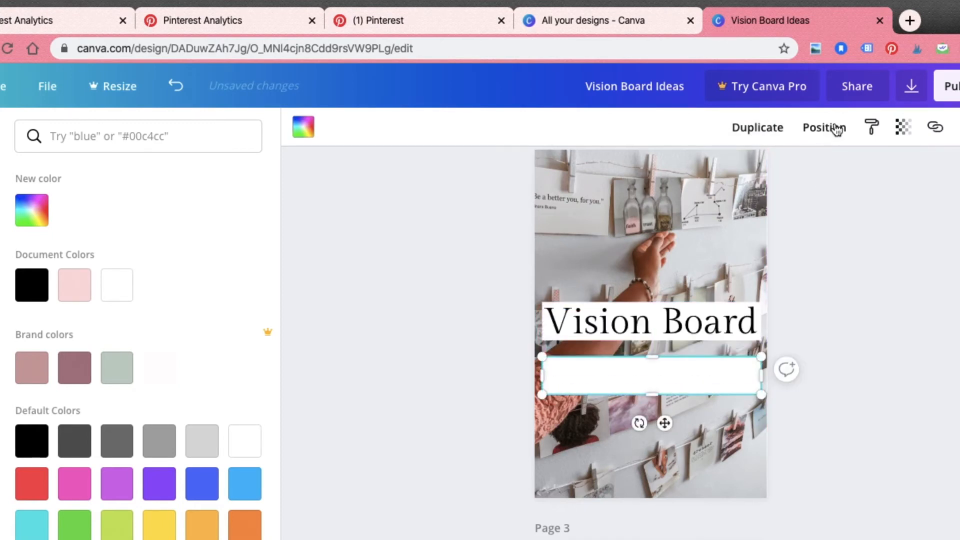
click(830, 130)
click(786, 184)
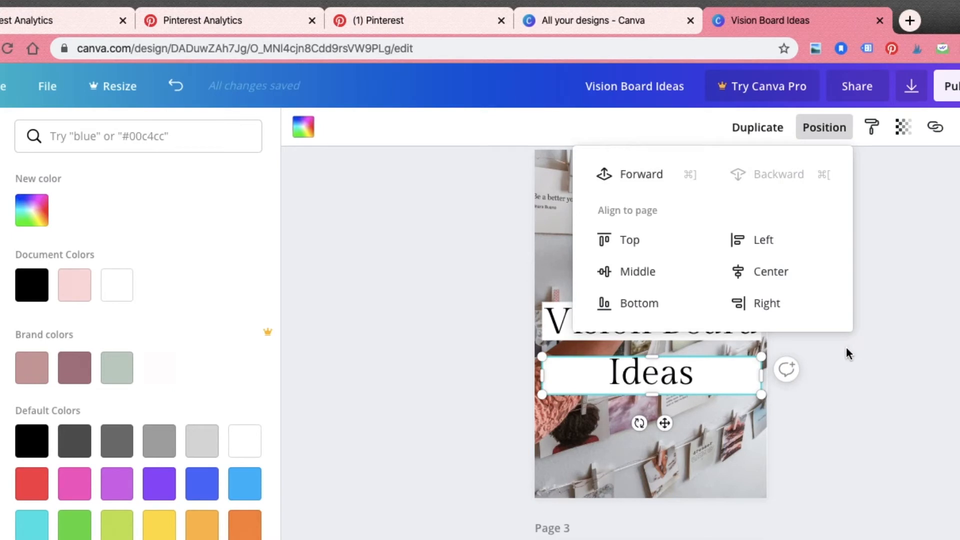
Narrow the lower white rectangle from both sides so it fits closely around the word "Ideas".
click(750, 379)
drag(761, 375, 715, 374)
drag(549, 376, 609, 356)
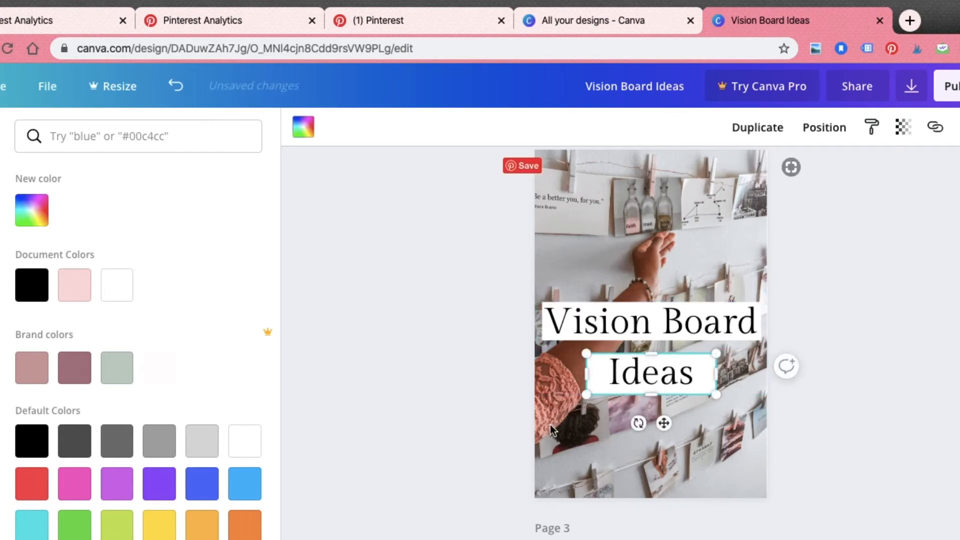
click(471, 424)
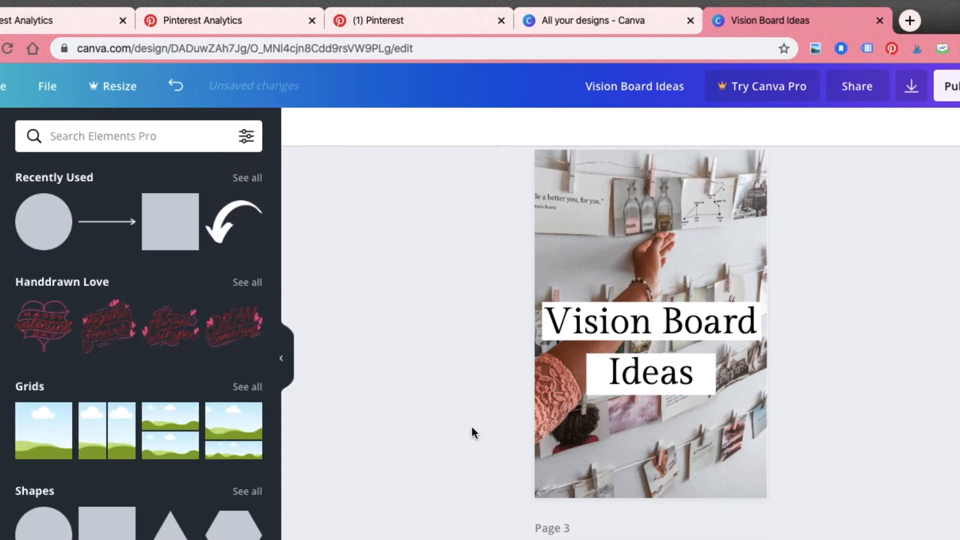
click(609, 390)
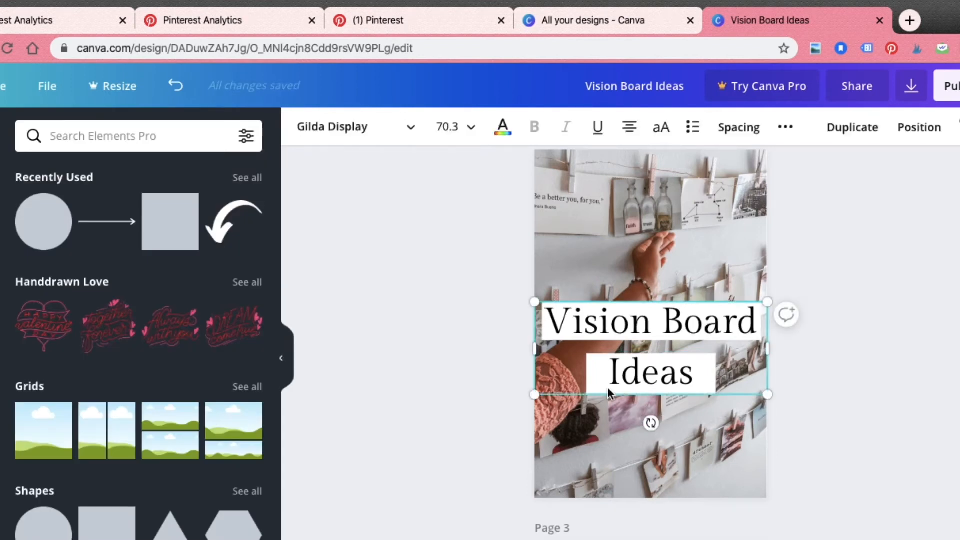
click(605, 427)
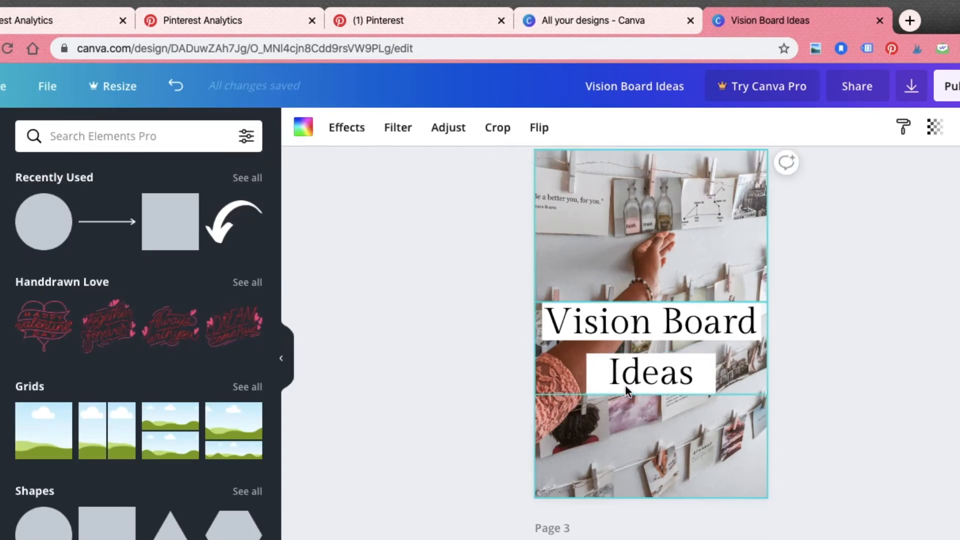
click(457, 388)
Add a heading reading "2020" to page 2, enlarged to size 243 in the Gilda Display font.
scroll(457, 388, up, 1)
scroll(456, 387, down, 1)
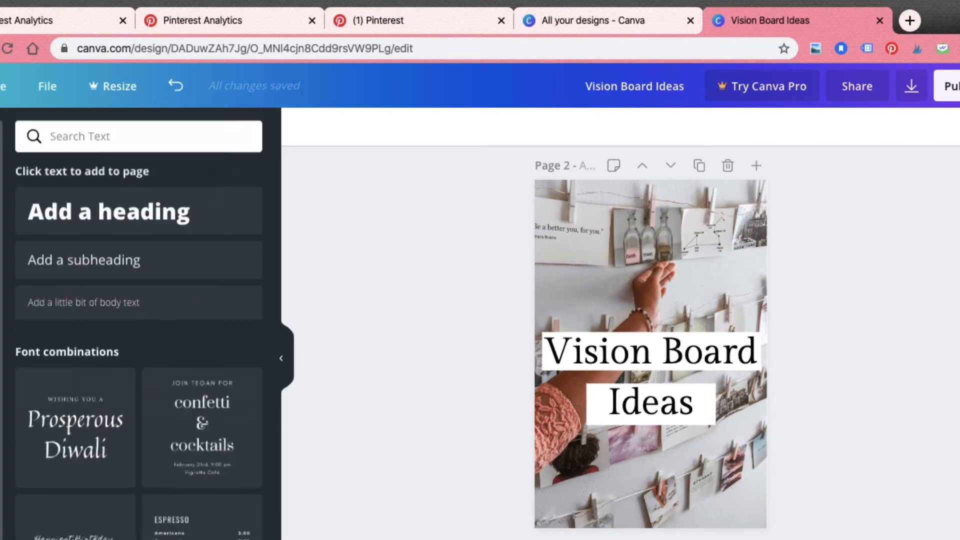
click(103, 218)
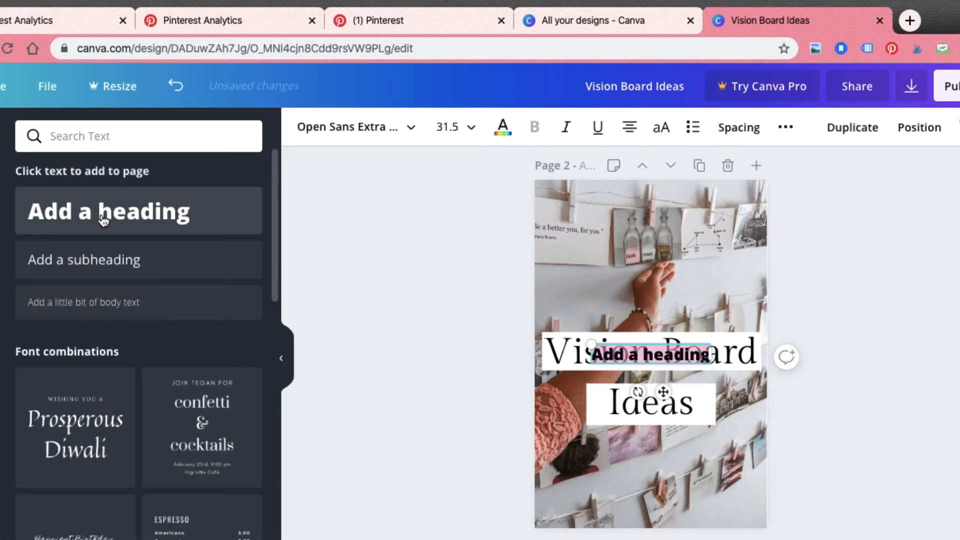
text(2020)
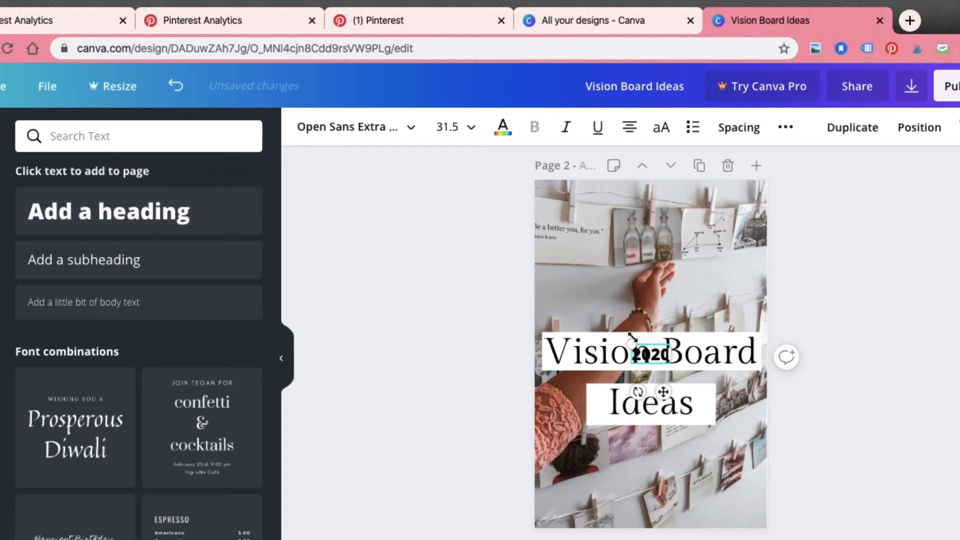
drag(613, 332, 377, 201)
click(372, 131)
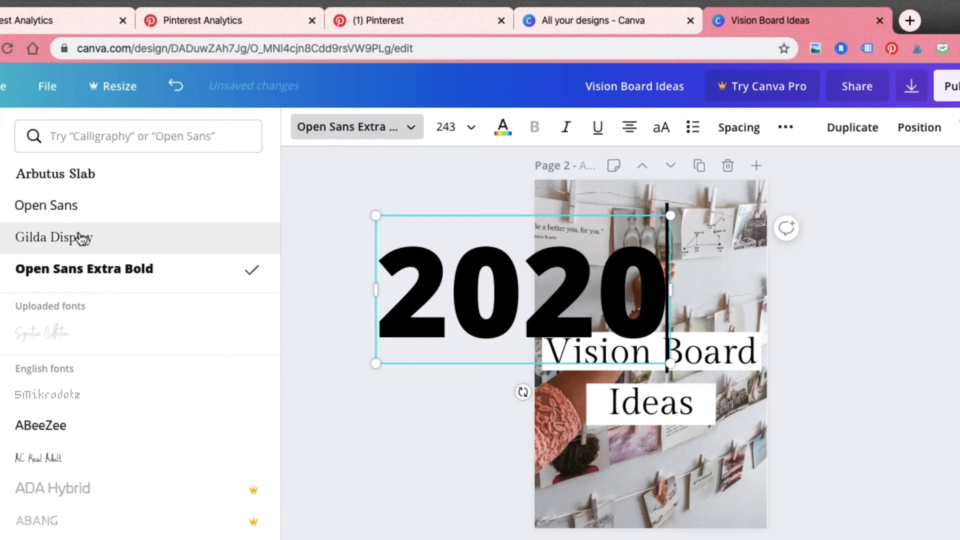
click(82, 239)
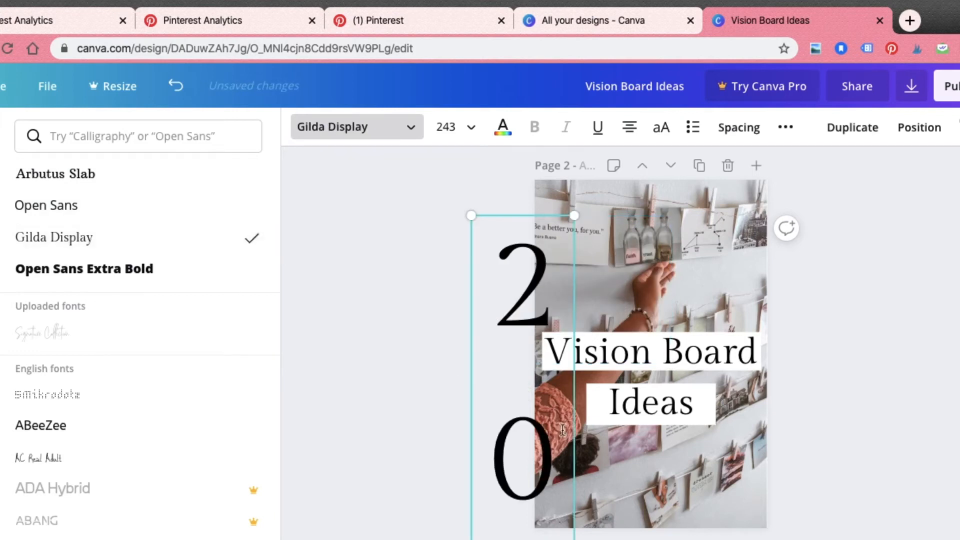
Widen the 2020 text box to hold one line, scale it to size 184 and place it above "Vision Board".
drag(631, 454, 880, 335)
drag(881, 215, 752, 303)
click(753, 304)
drag(721, 365, 740, 316)
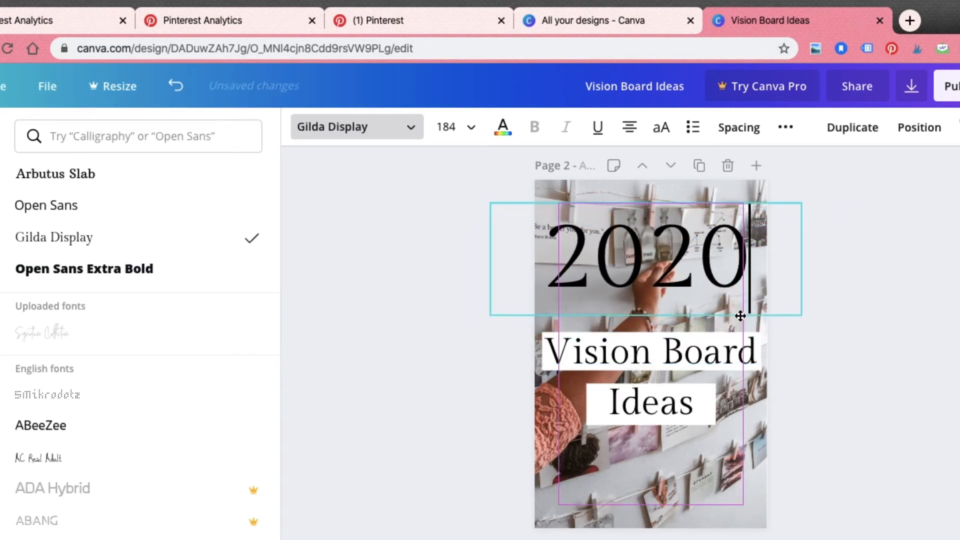
click(911, 273)
click(910, 273)
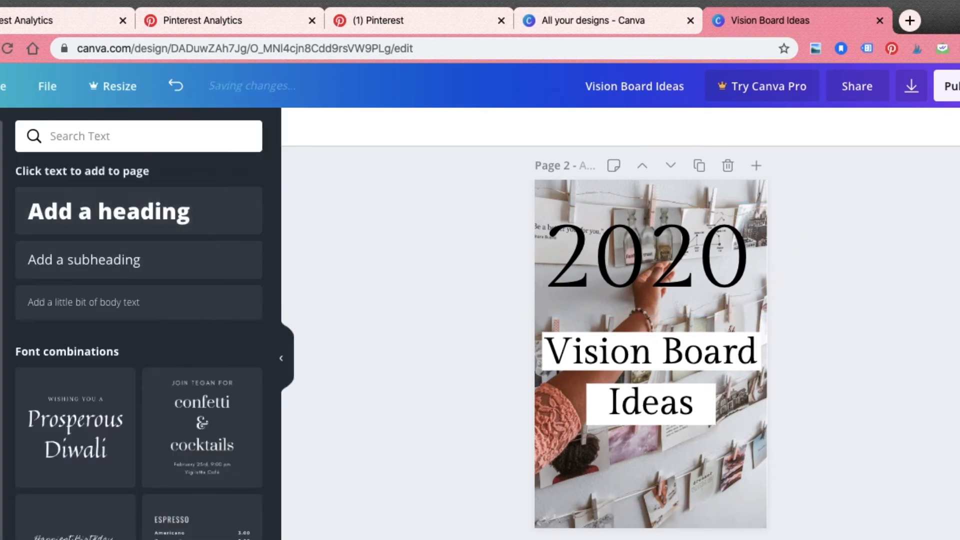
Add another square shape to page 2 and fill it with the light pink document colour.
click(153, 222)
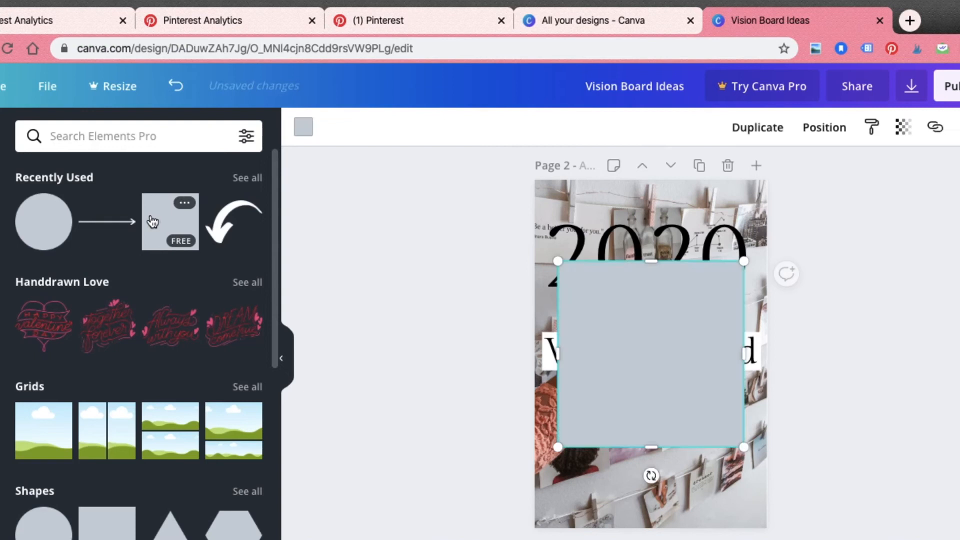
click(300, 133)
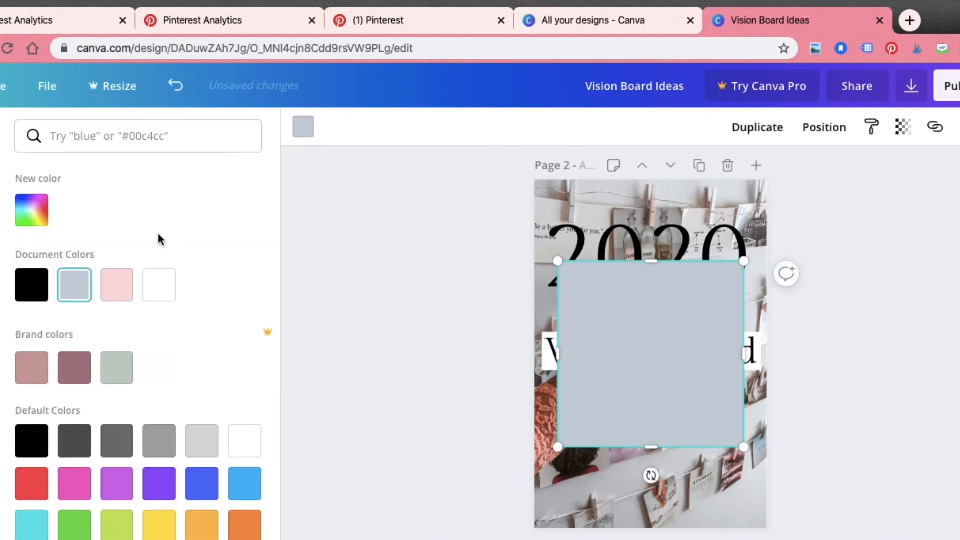
click(125, 286)
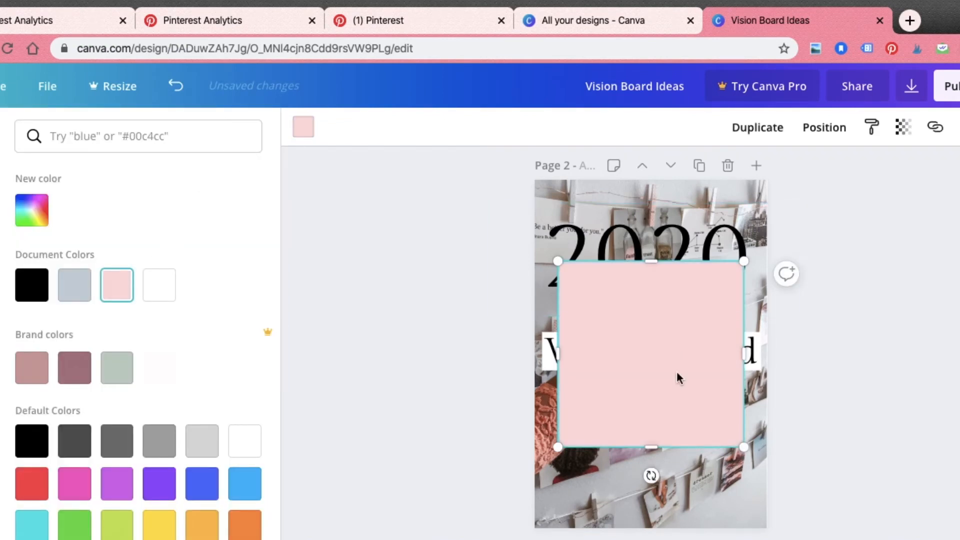
Move the pink square over the 2020 heading and reshape it into a wide rectangle covering the number.
drag(678, 346, 676, 306)
drag(653, 376, 652, 298)
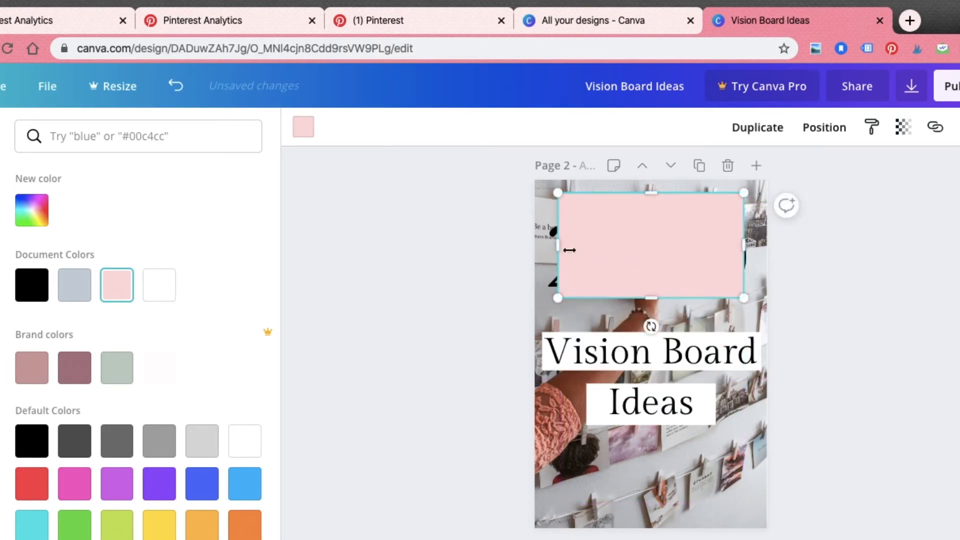
drag(556, 245, 541, 246)
drag(743, 251, 757, 251)
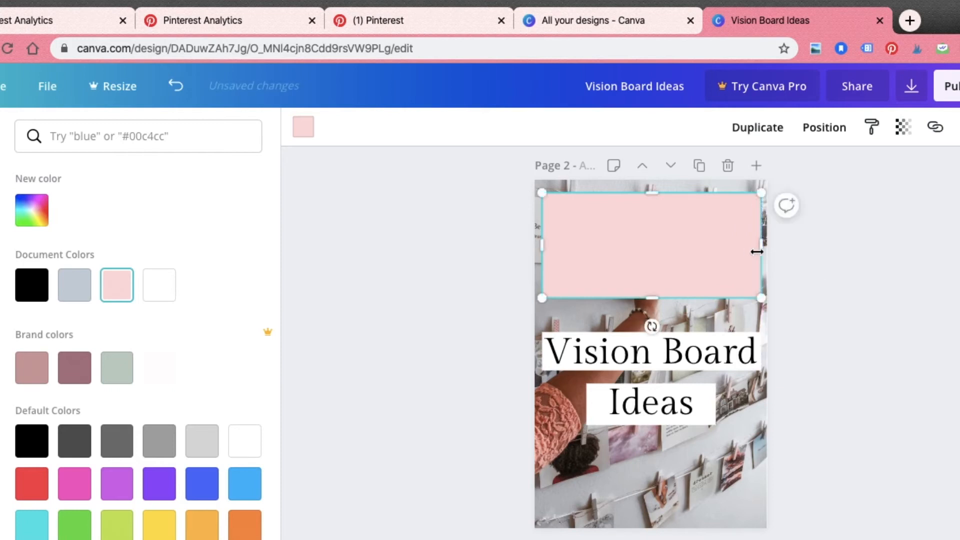
Send the pink rectangle behind the 2020 text and trim its upper and right edges closer to the number.
click(824, 138)
click(789, 175)
click(885, 227)
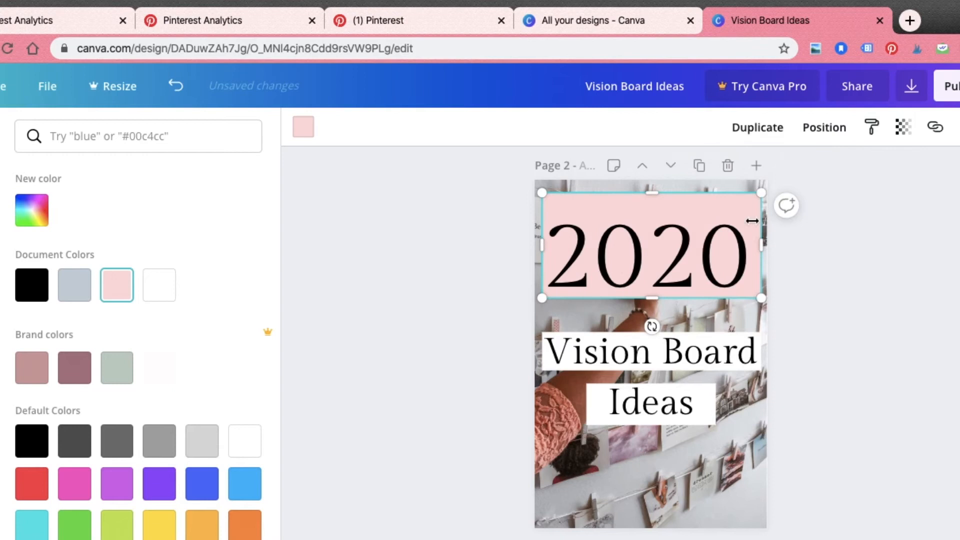
drag(651, 195, 651, 214)
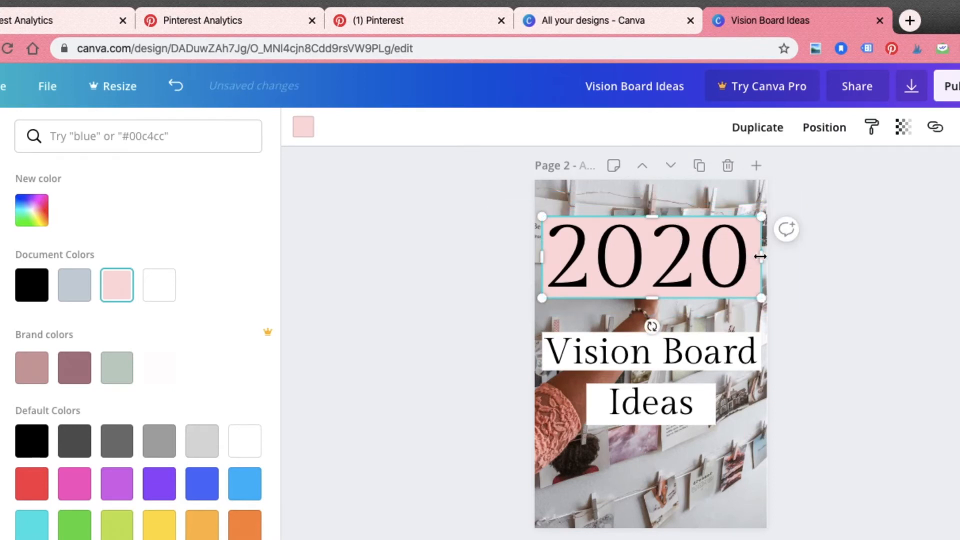
drag(762, 256, 753, 257)
click(874, 210)
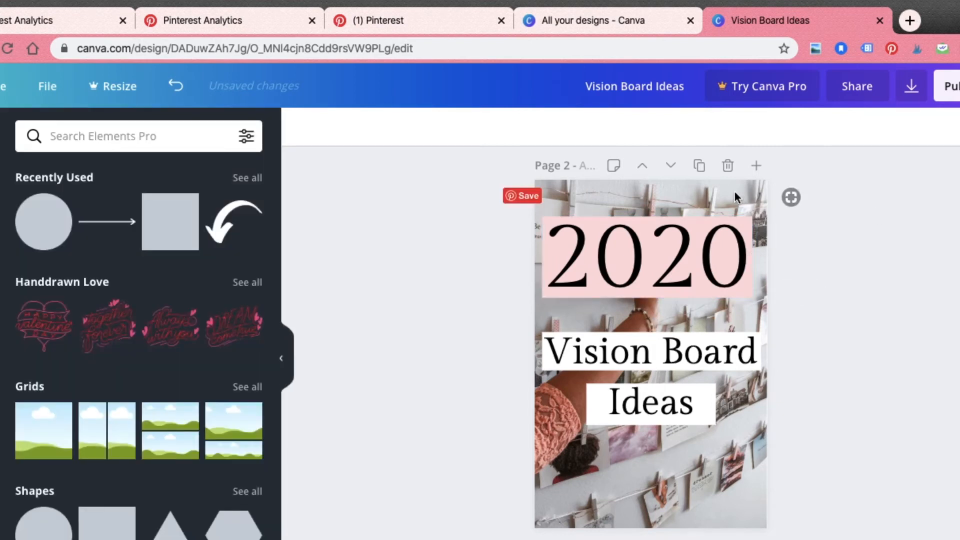
Scale the 2020 heading and its pink rectangle down together to text size 154 and centre them near the page's upper edge.
drag(725, 205, 652, 268)
drag(807, 191, 757, 209)
drag(643, 251, 670, 241)
click(860, 243)
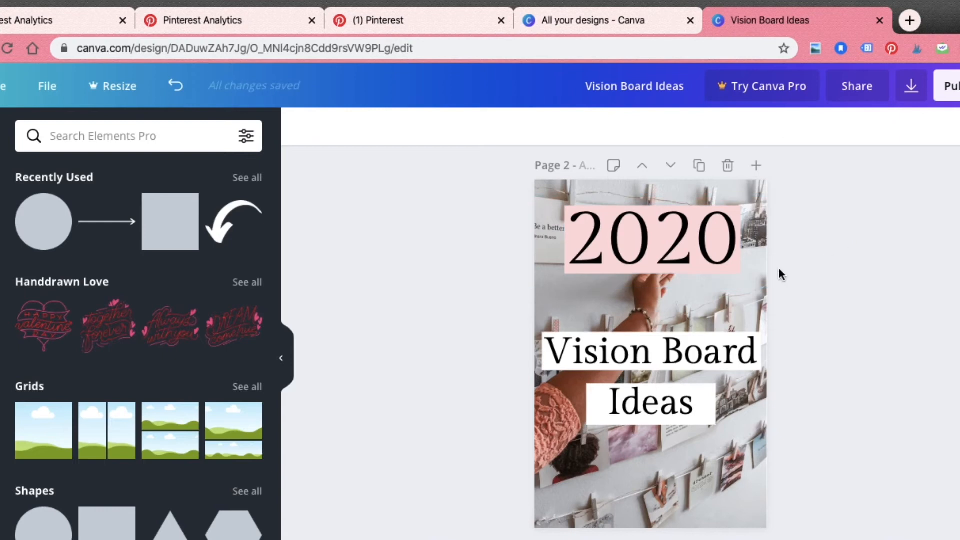
Stack the 2020 block directly above the Vision Board Ideas block and move both with their rectangles to the page's lower half.
mouse_move(674, 414)
mouse_down()
mouse_move(673, 377)
mouse_move(674, 449)
mouse_move(677, 397)
mouse_up()
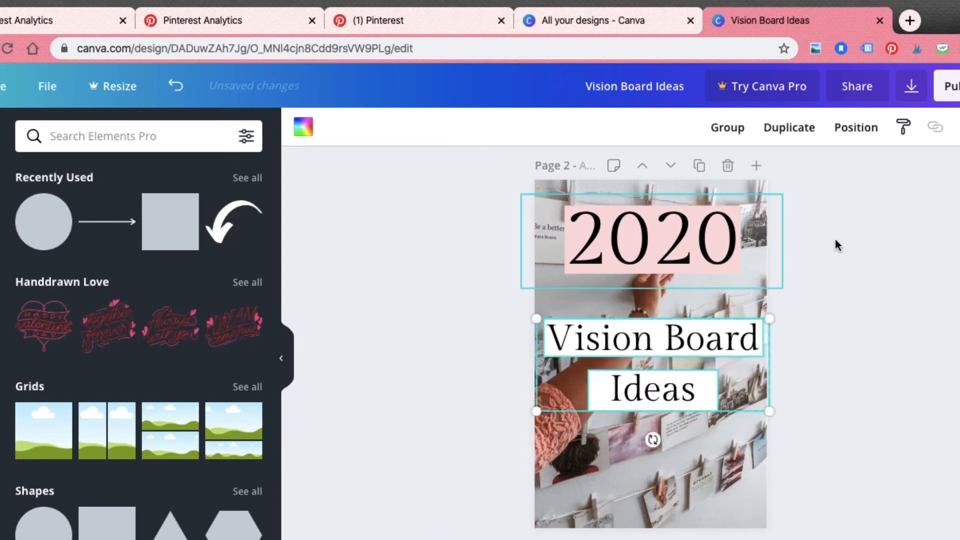
click(842, 223)
drag(694, 232, 661, 318)
click(691, 455)
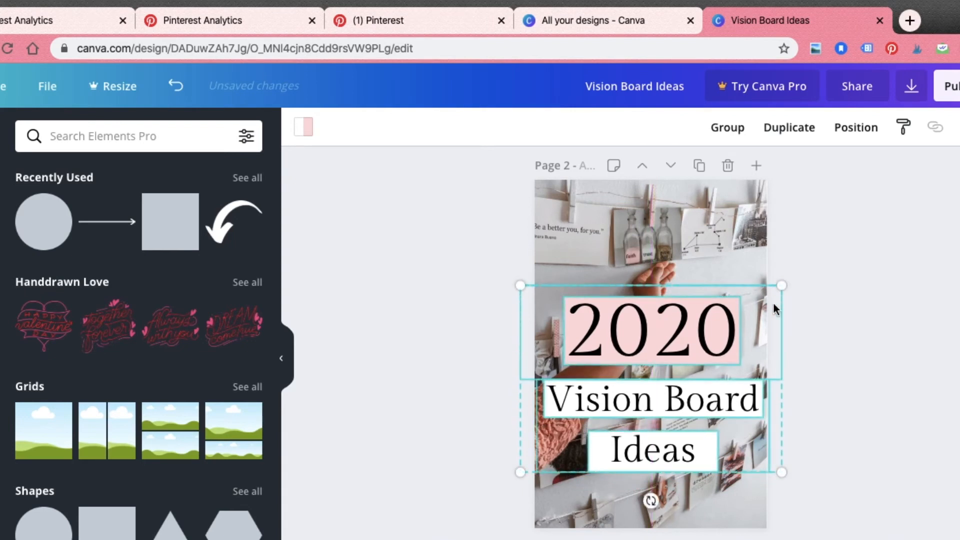
click(883, 270)
Set the pink rectangle's transparency to 76, moving the 2020 text aside to reach it and back over it.
click(673, 315)
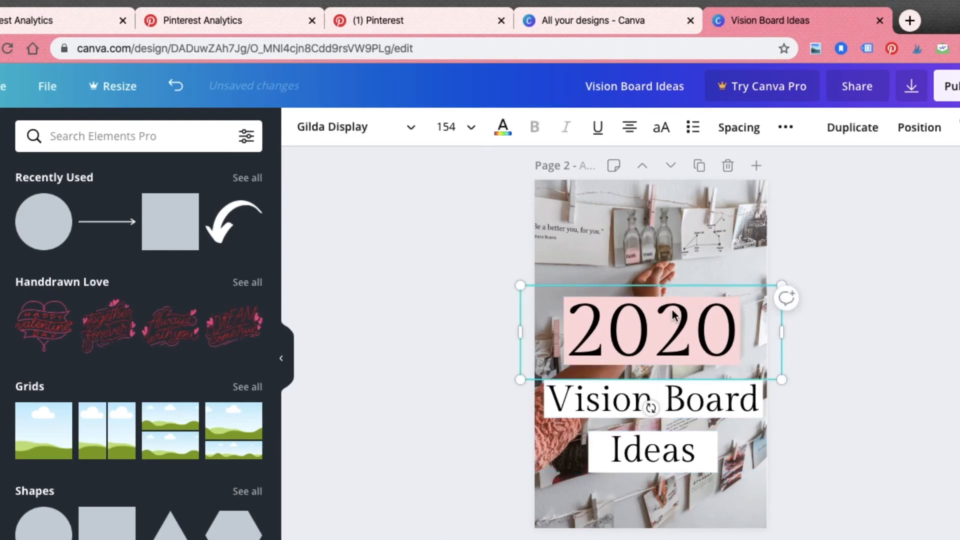
drag(729, 266, 737, 229)
click(701, 337)
click(904, 129)
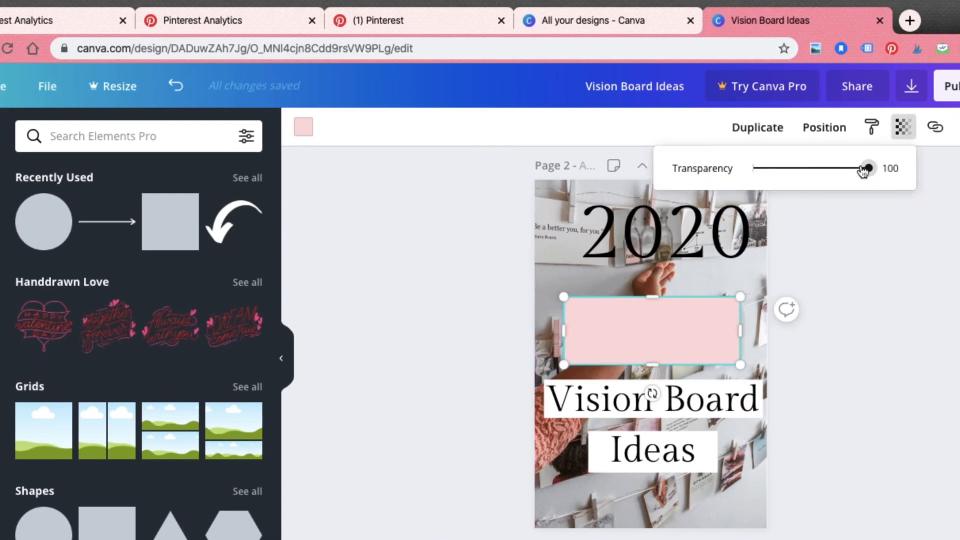
drag(863, 171, 845, 172)
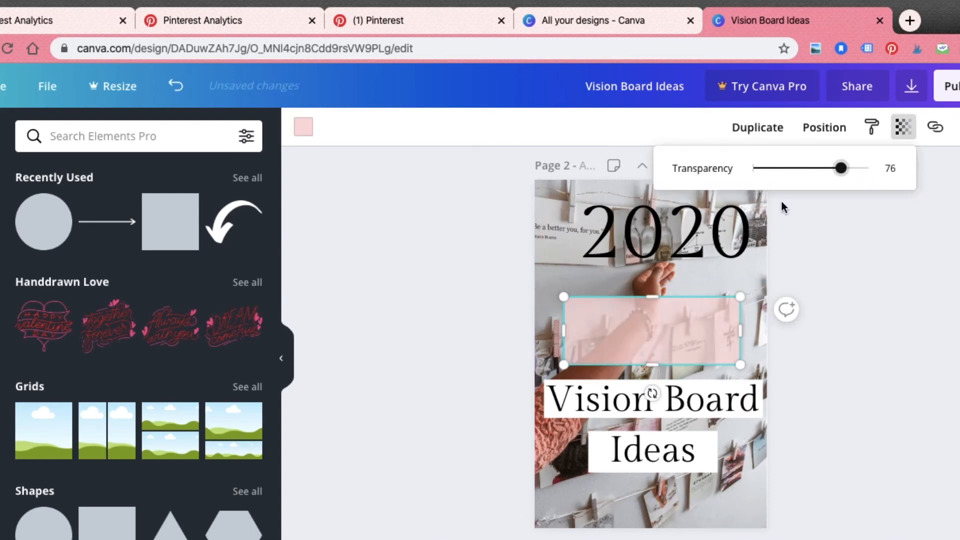
drag(694, 236, 685, 338)
click(931, 271)
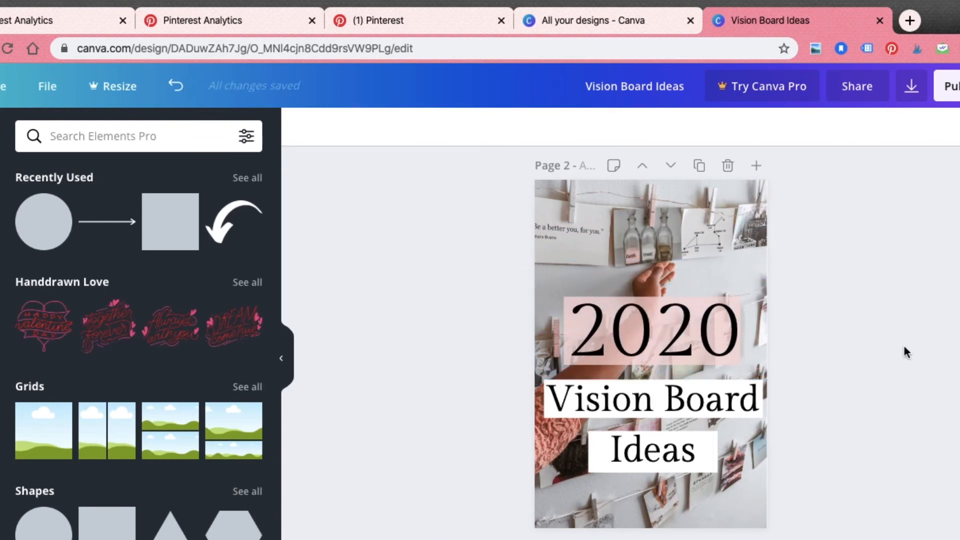
Compare the page 2 layout with the finished pin on page 1 and check the Vision Board Ideas heading text.
scroll(899, 355, up, 8)
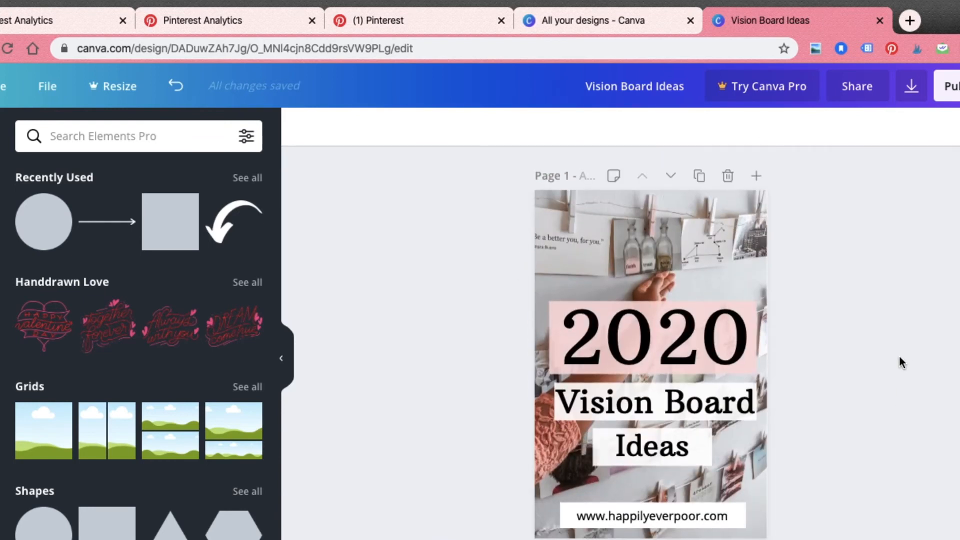
scroll(898, 356, down, 8)
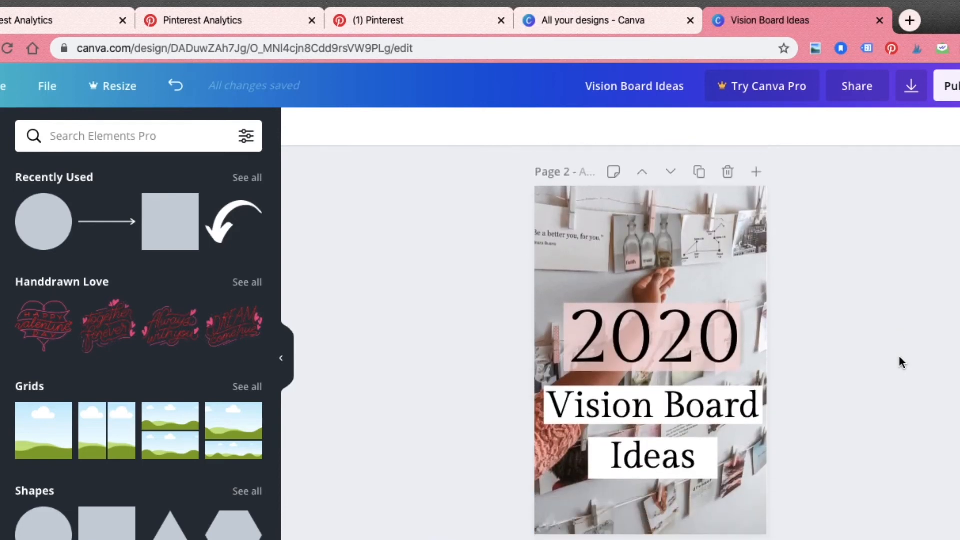
click(715, 408)
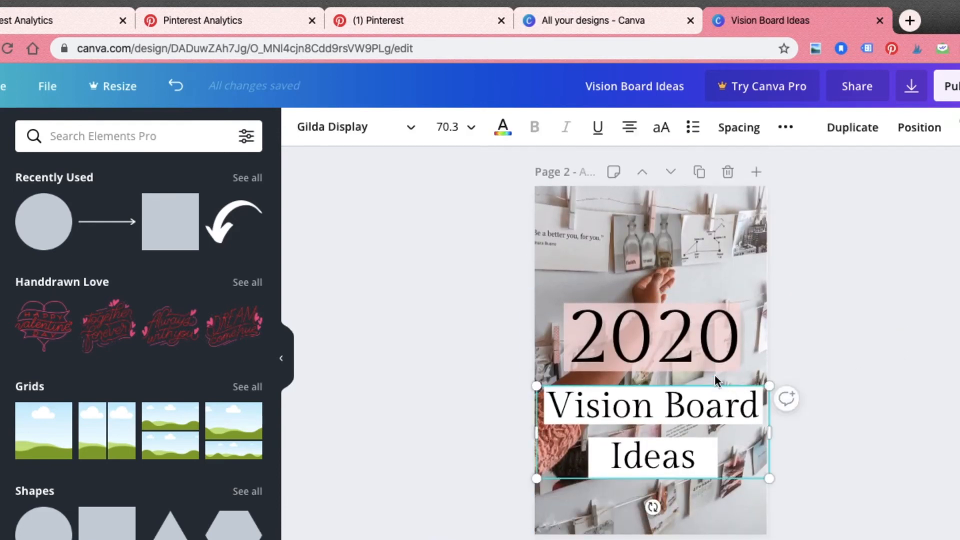
click(907, 336)
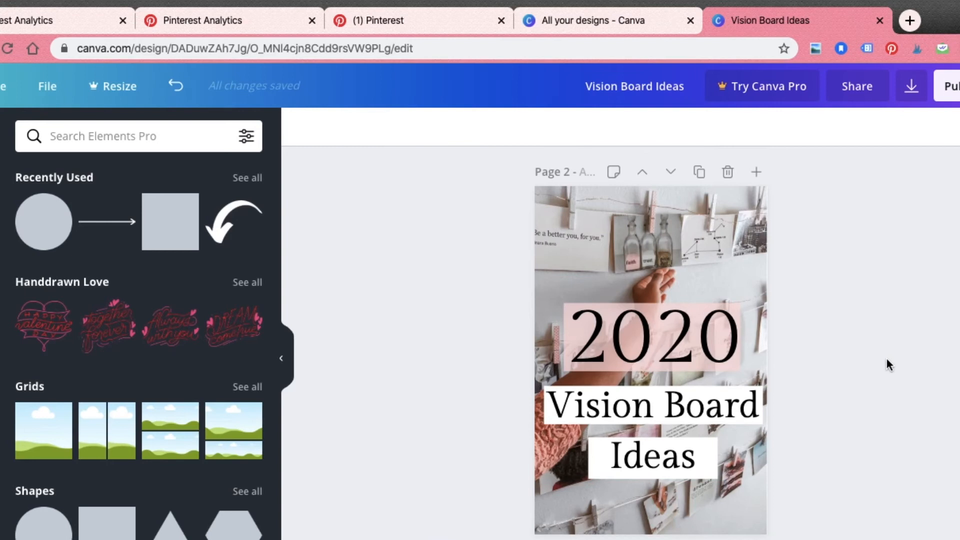
Add a white rectangle to page 2, flatten it to a height of about 54 and place it near the page's lower edge.
scroll(886, 358, down, 1)
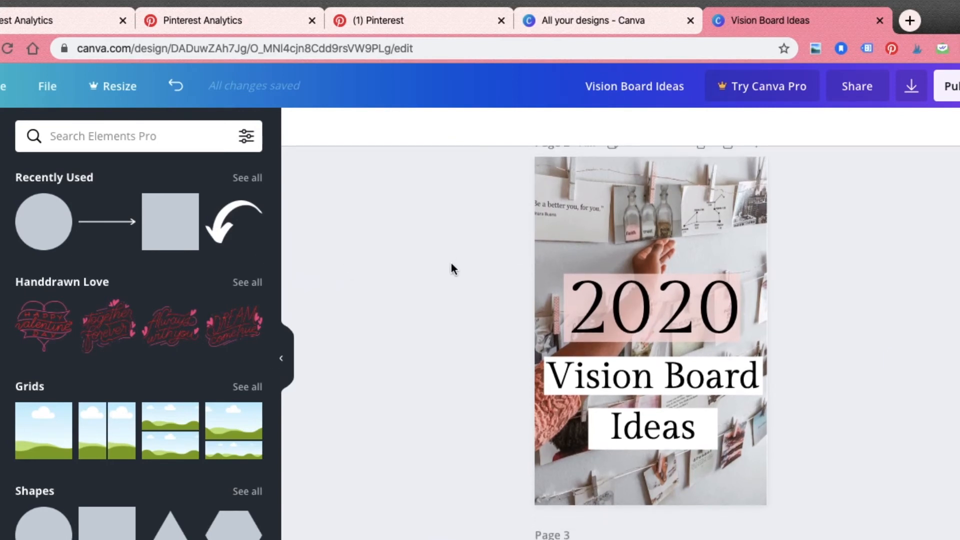
scroll(450, 269, up, 5)
scroll(450, 268, down, 10)
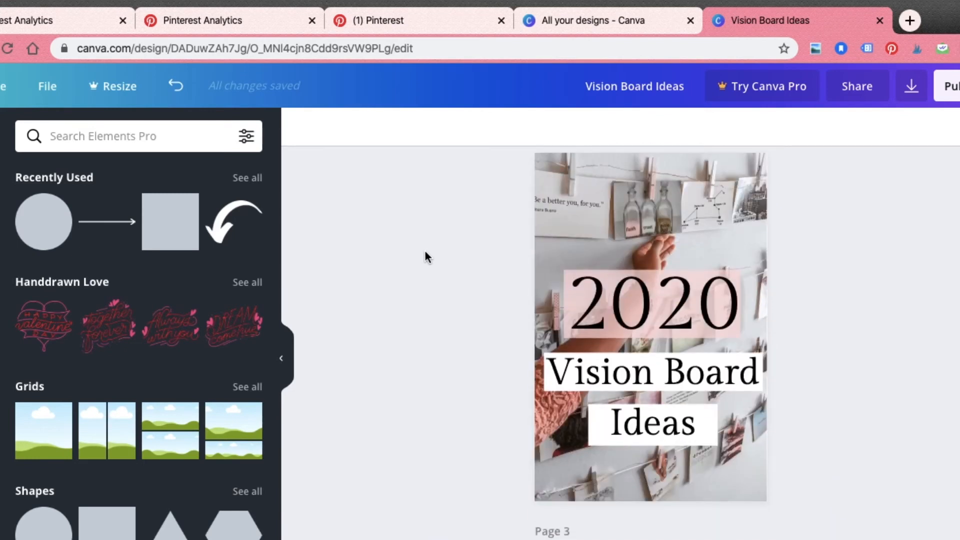
click(186, 231)
scroll(345, 285, down, 1)
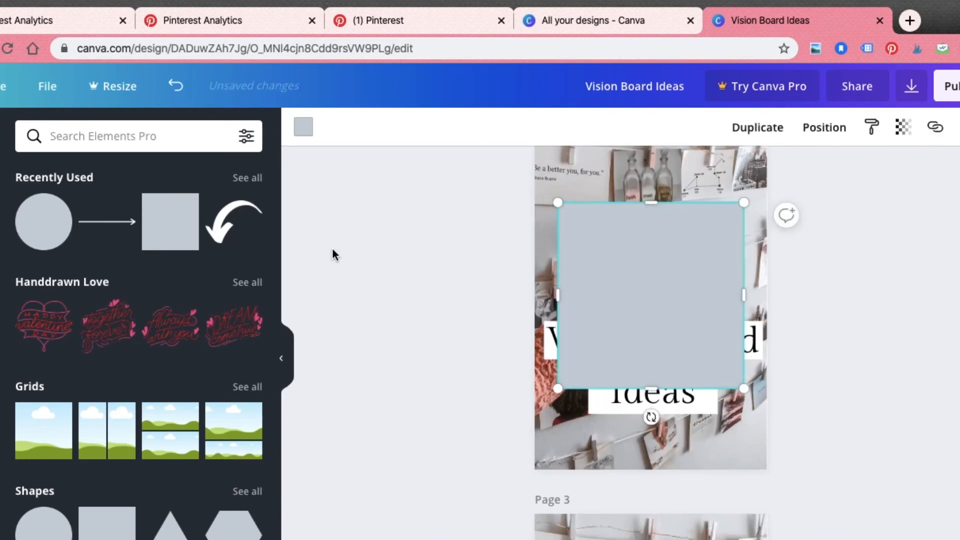
click(303, 127)
click(156, 288)
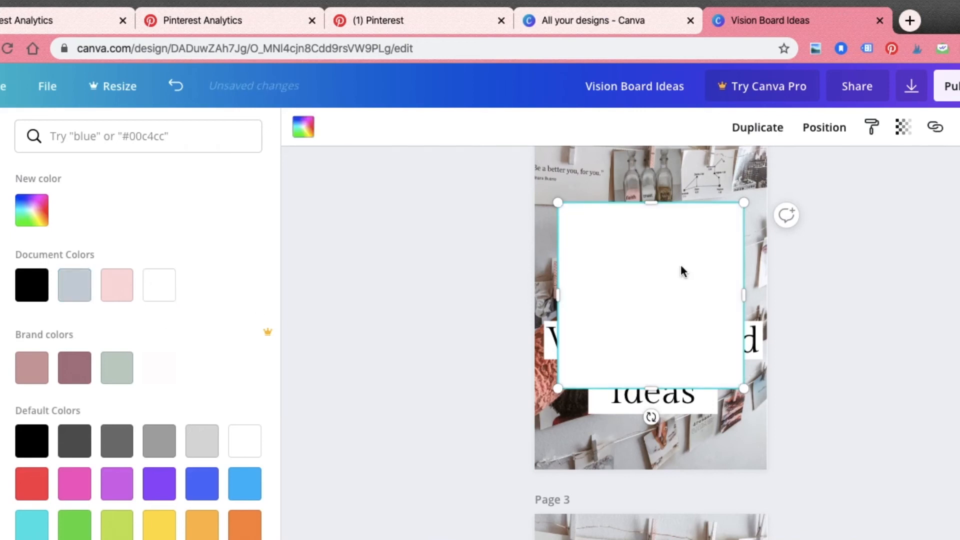
drag(661, 203, 663, 367)
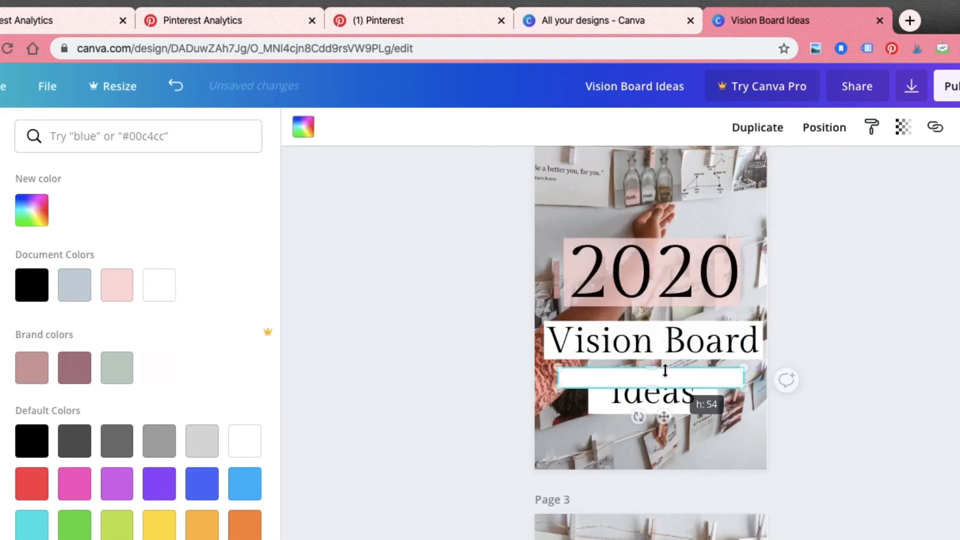
drag(679, 480, 672, 495)
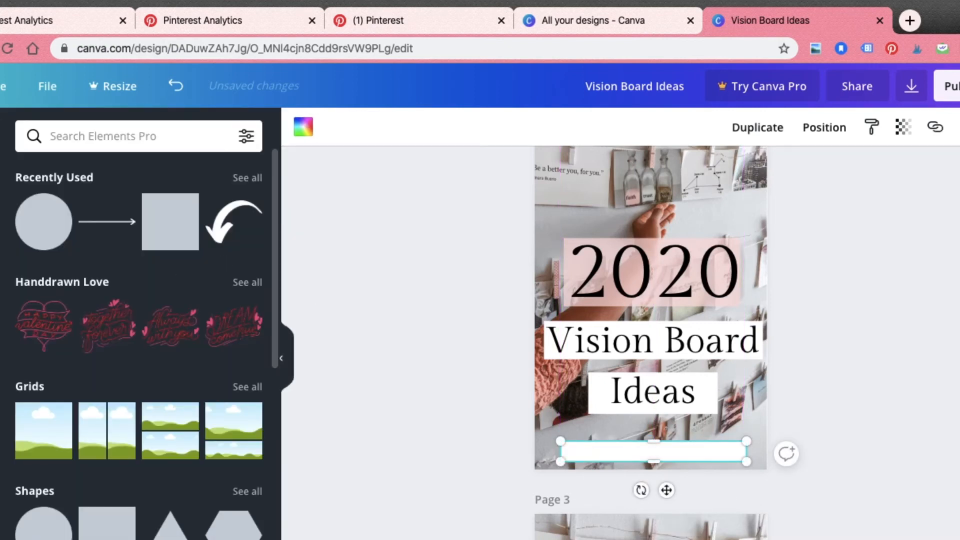
click(57, 270)
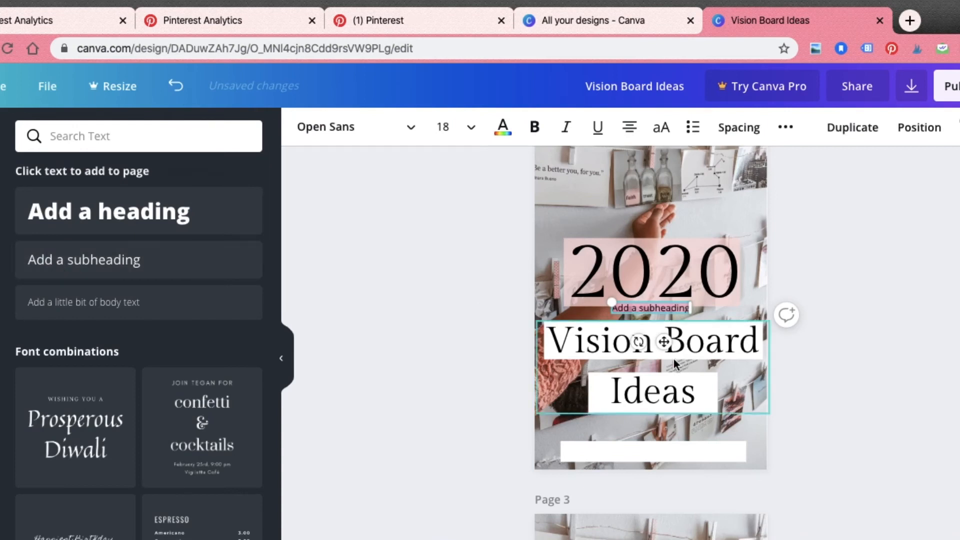
drag(668, 457, 664, 487)
text(www.happ)
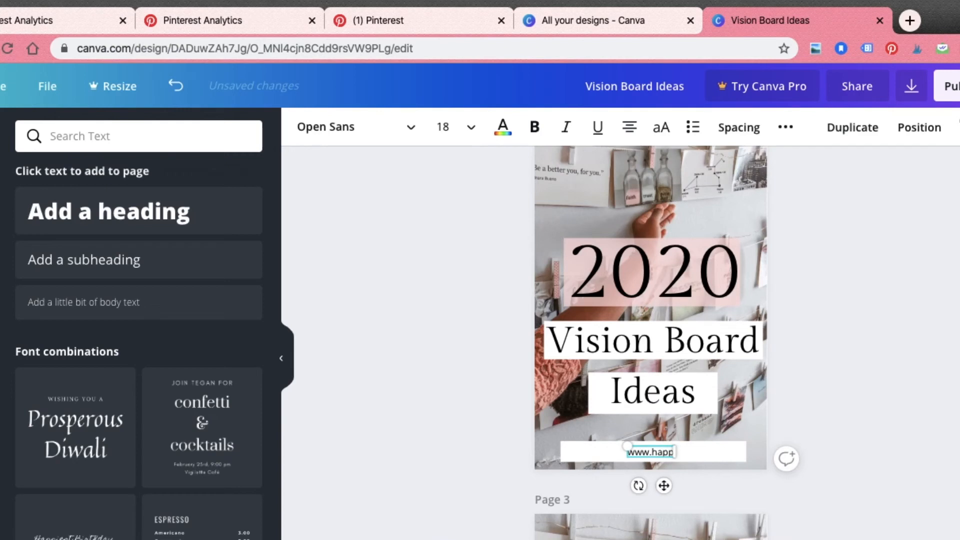
text(ily)
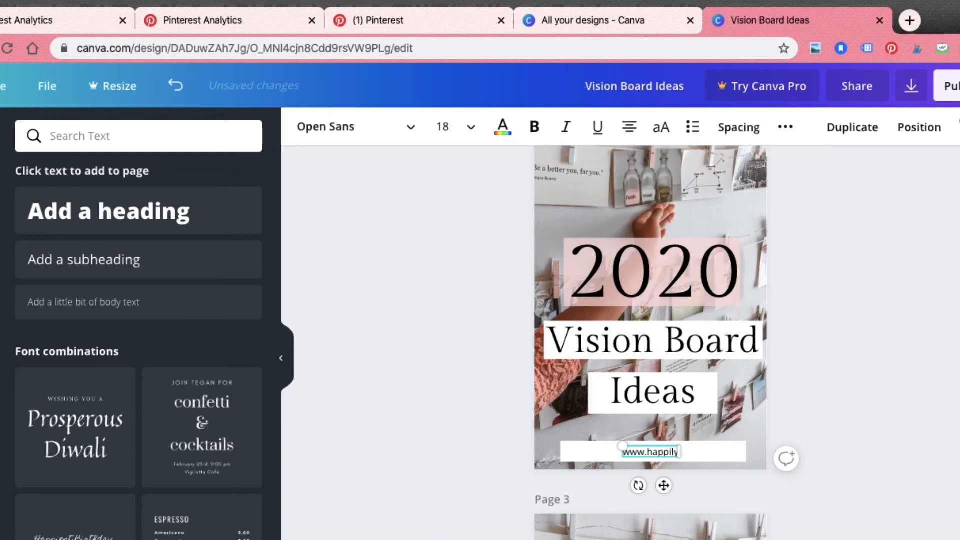
text(everpoor.com)
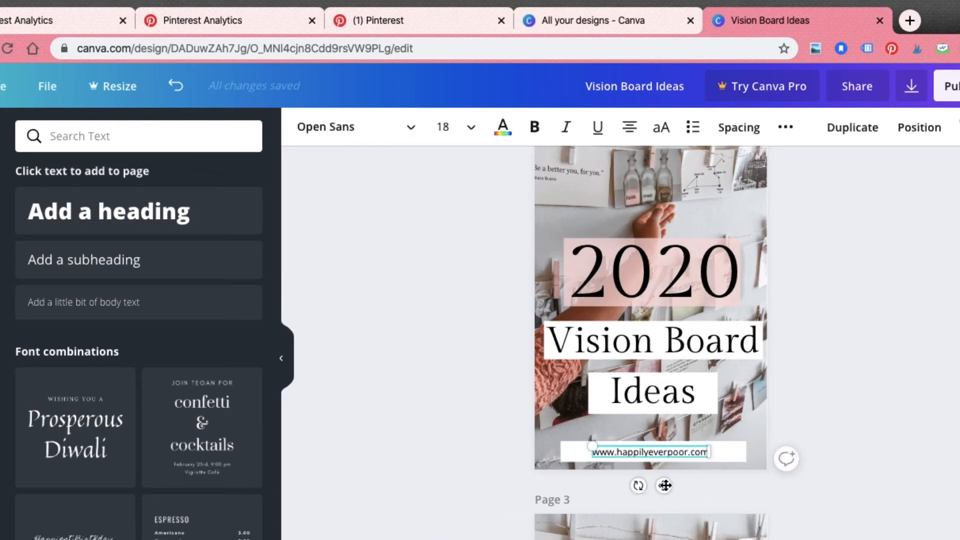
Enlarge the website address to text size 22.9, centre it on its rectangle and set its font to Gilda Display.
drag(665, 485, 668, 485)
drag(595, 444, 562, 443)
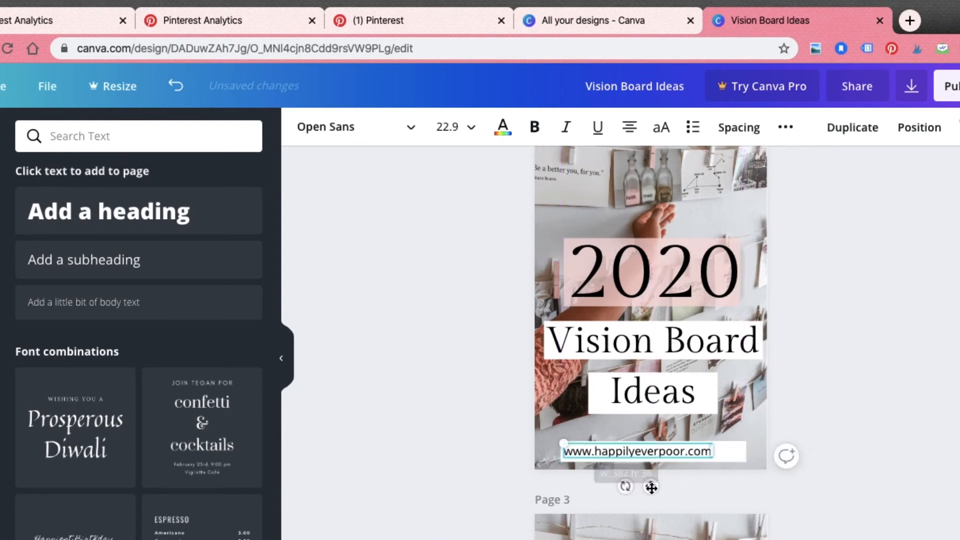
drag(652, 485, 662, 485)
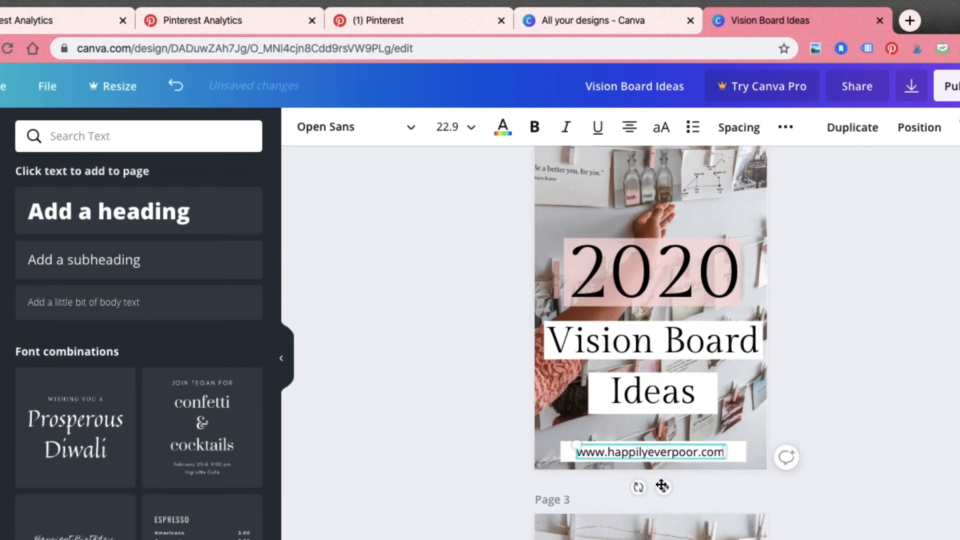
click(346, 126)
click(183, 240)
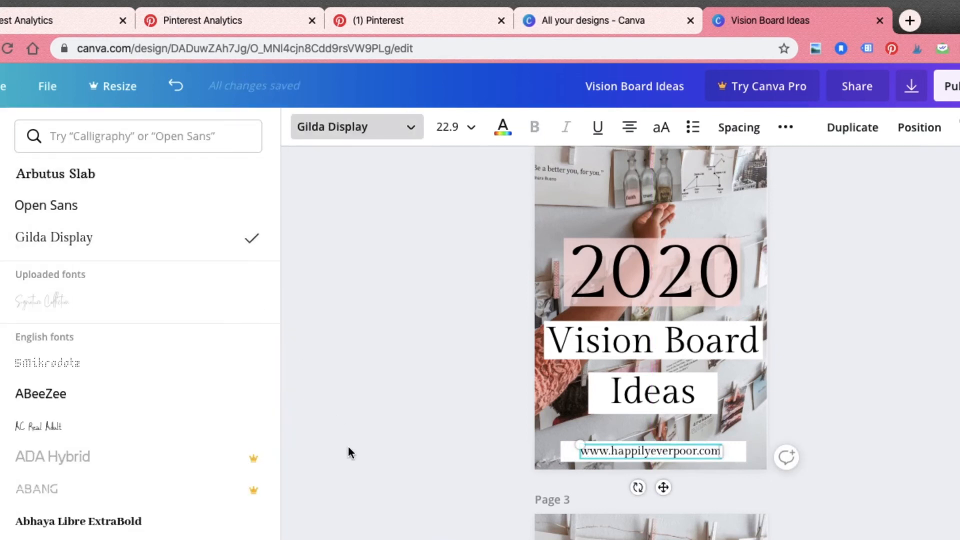
click(407, 445)
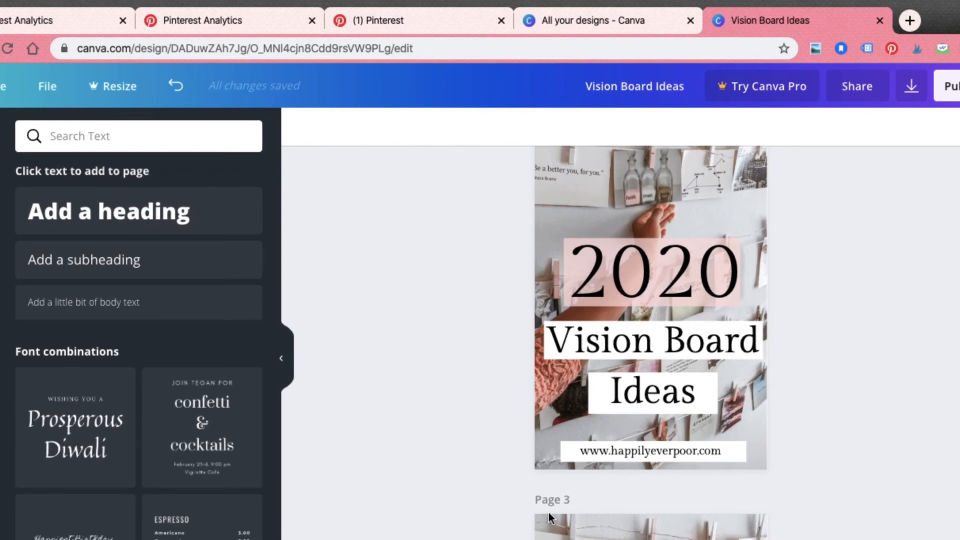
Narrow the white rectangle around the website address, leaving a small margin at both ends of the text.
click(735, 455)
drag(741, 452, 721, 450)
drag(566, 450, 575, 451)
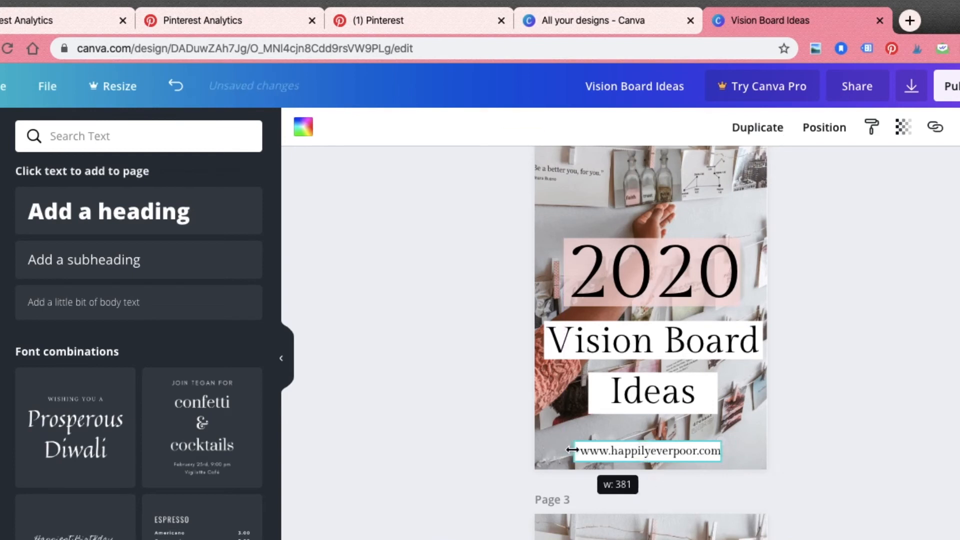
click(418, 446)
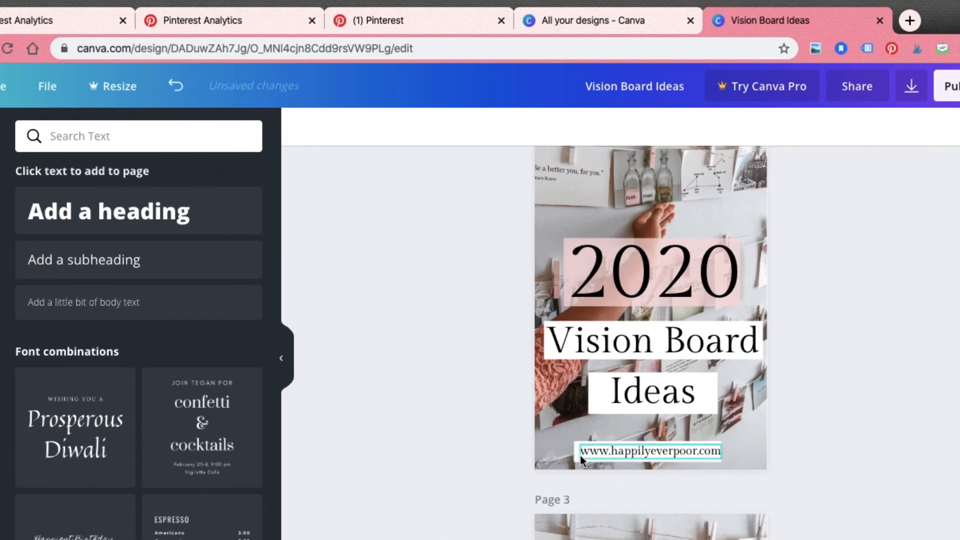
click(575, 454)
drag(574, 454, 557, 454)
drag(725, 451, 736, 451)
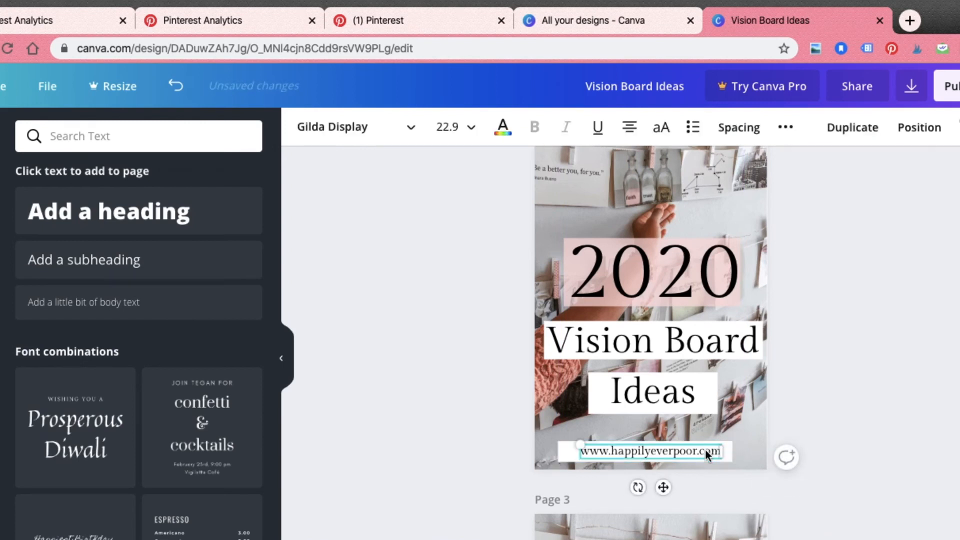
click(463, 426)
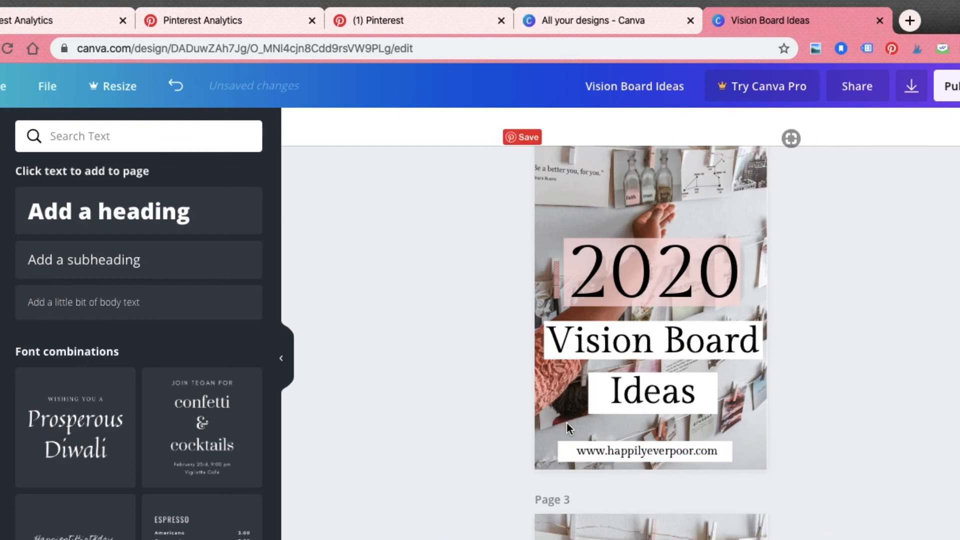
Shift the website address and its white rectangle together slightly to the right on the page.
click(593, 455)
drag(595, 452, 603, 453)
click(466, 403)
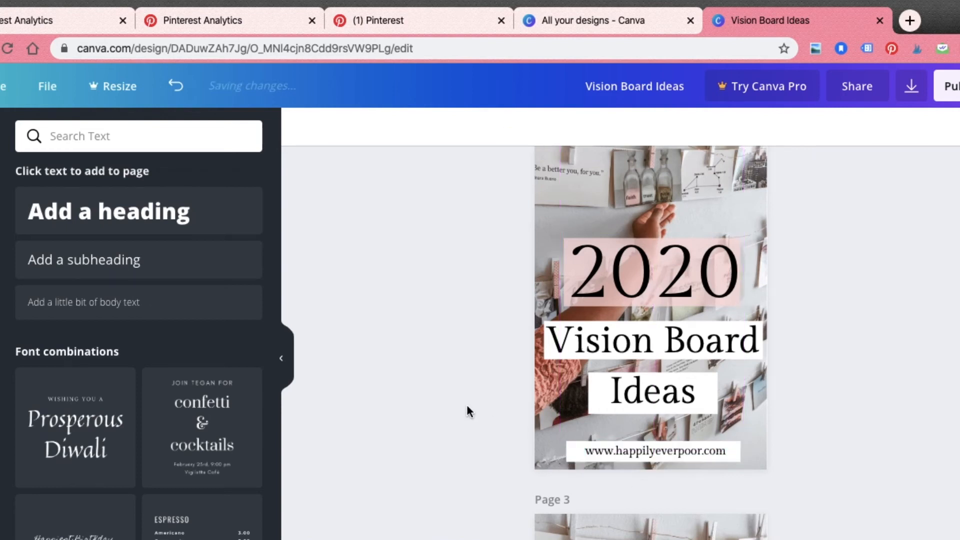
Trim the ends of the website rectangle slightly and nudge the address text right within it.
click(573, 452)
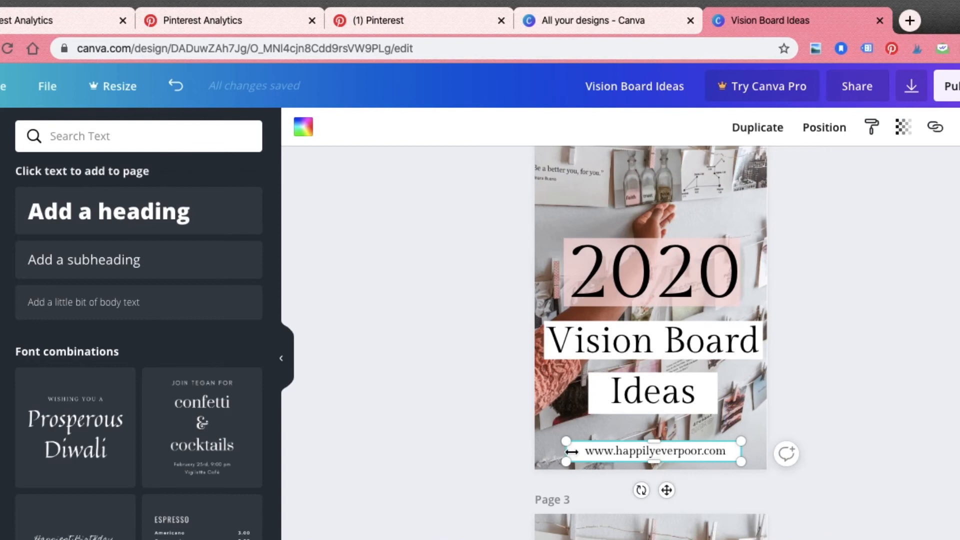
drag(575, 451, 573, 452)
click(452, 438)
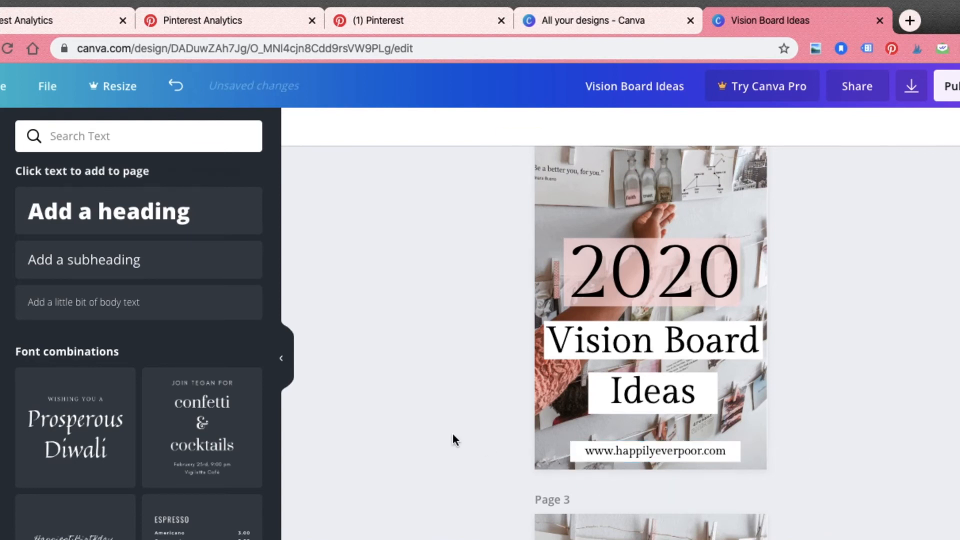
click(732, 454)
drag(736, 453, 736, 453)
click(877, 440)
click(703, 451)
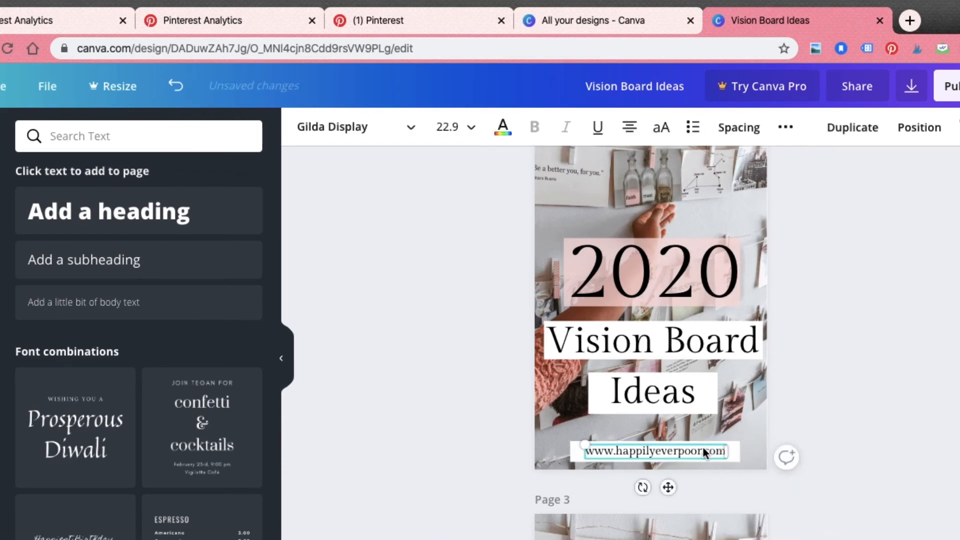
drag(703, 449, 706, 450)
click(878, 445)
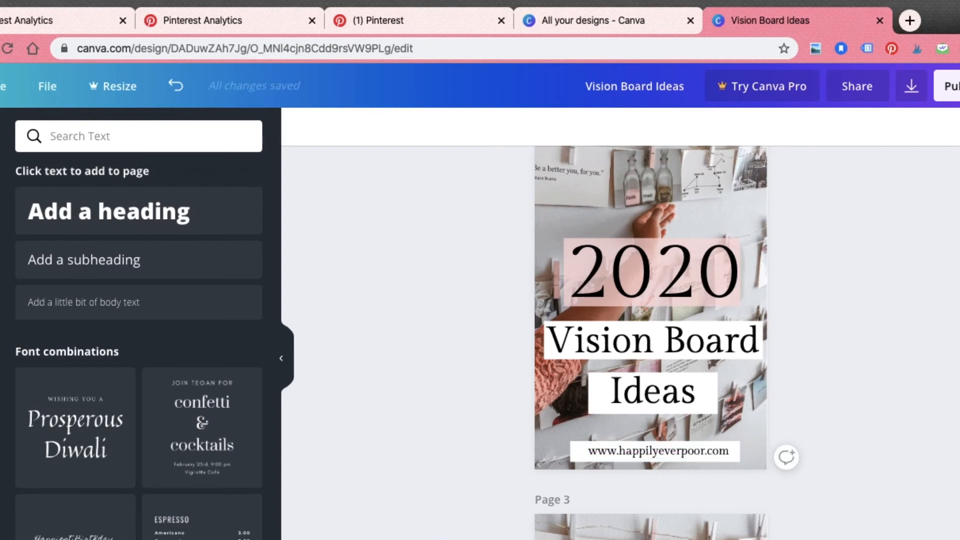
Scale the 2020 heading text down to size 129.
scroll(650, 340, up, 3)
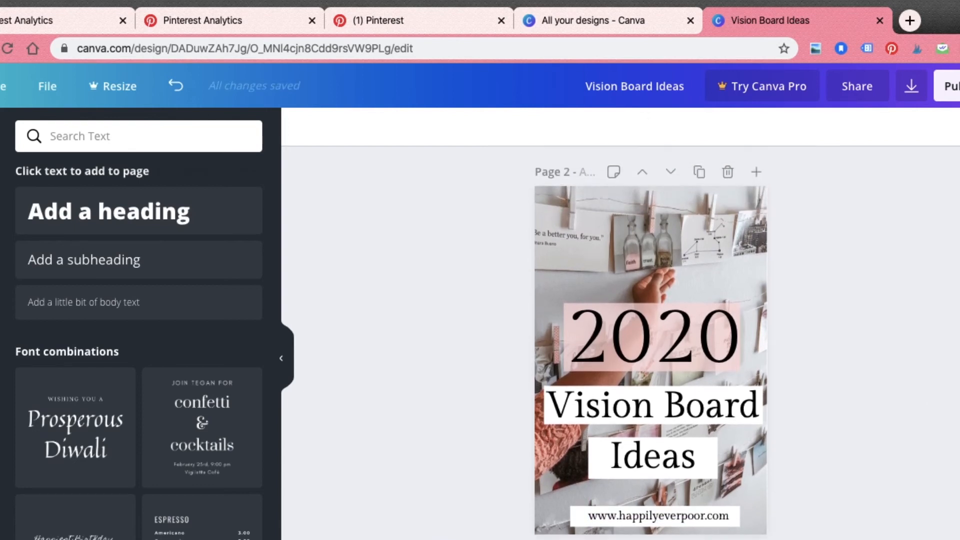
scroll(756, 336, down, 2)
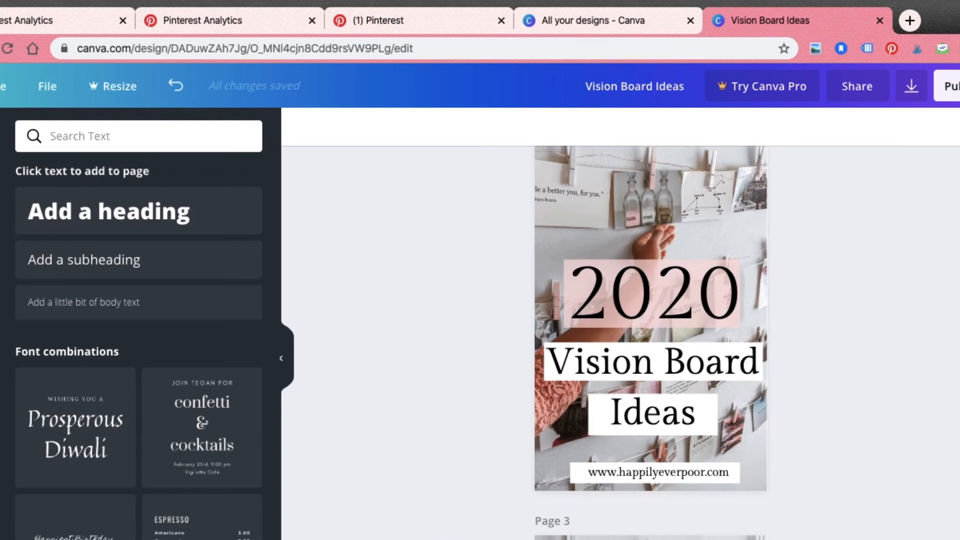
click(731, 279)
drag(786, 242, 741, 264)
click(714, 255)
click(720, 266)
click(719, 235)
click(718, 263)
click(731, 225)
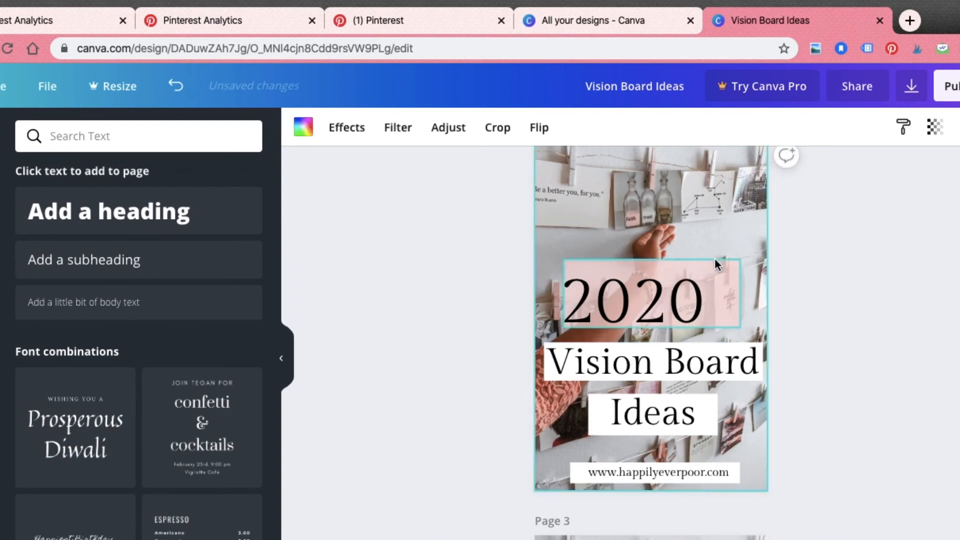
Scale the pink rectangle down slightly to suit the smaller 2020 heading and move the text back to its middle.
click(715, 259)
drag(739, 260, 729, 265)
click(652, 292)
click(648, 298)
drag(648, 298, 663, 289)
click(482, 200)
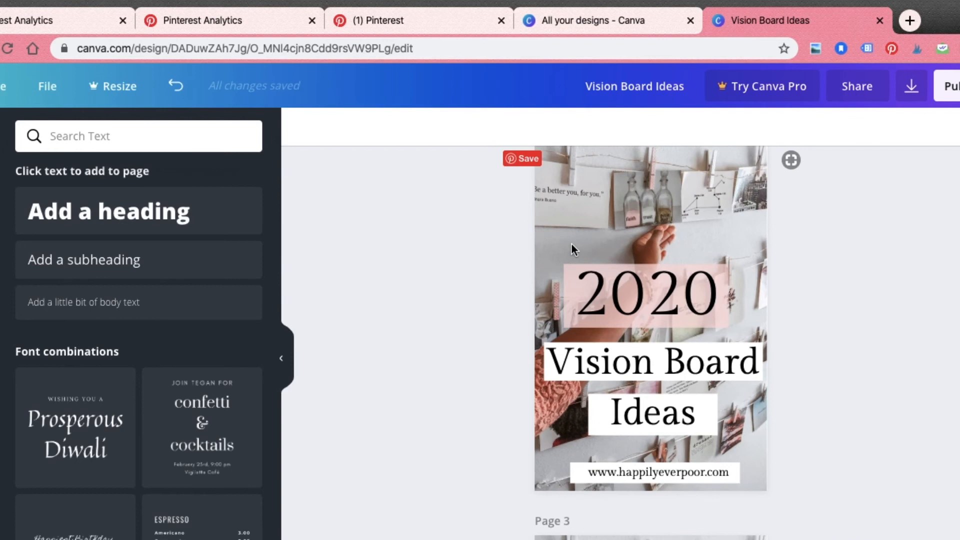
Move the 2020 heading and its pink rectangle together to centre them above the Vision Board Ideas heading.
click(618, 305)
drag(618, 305, 629, 303)
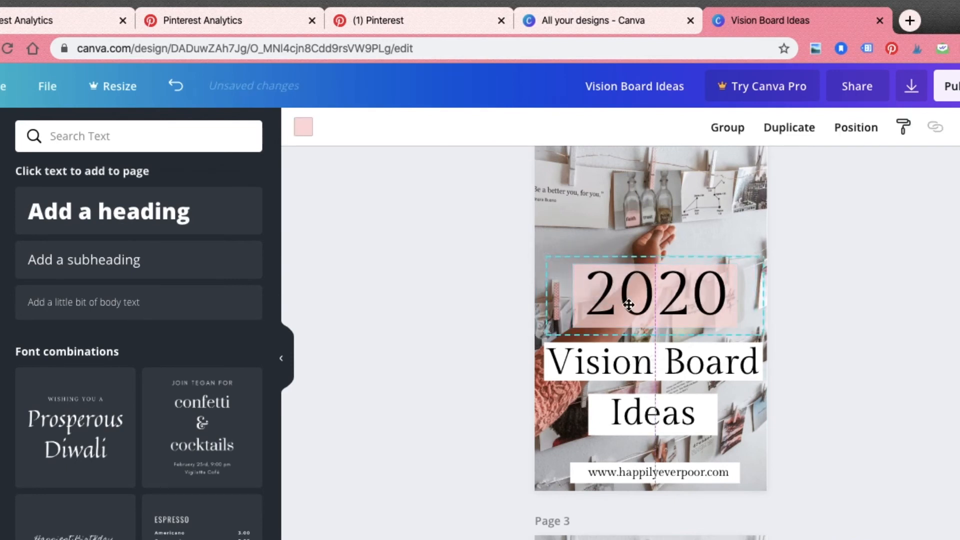
click(890, 315)
scroll(889, 316, up, 2)
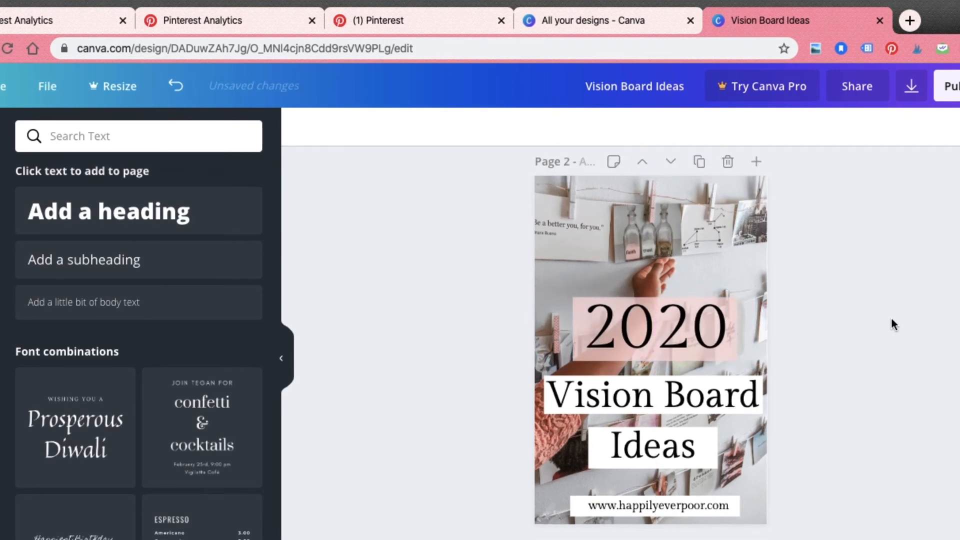
Examine the 2020 heading's placement and the overall layout of page 2.
click(727, 373)
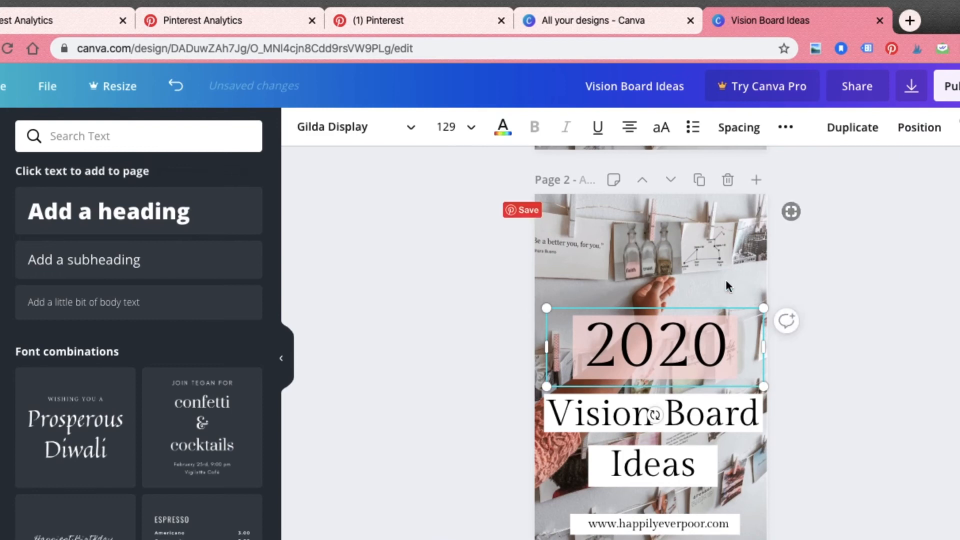
click(728, 281)
click(725, 322)
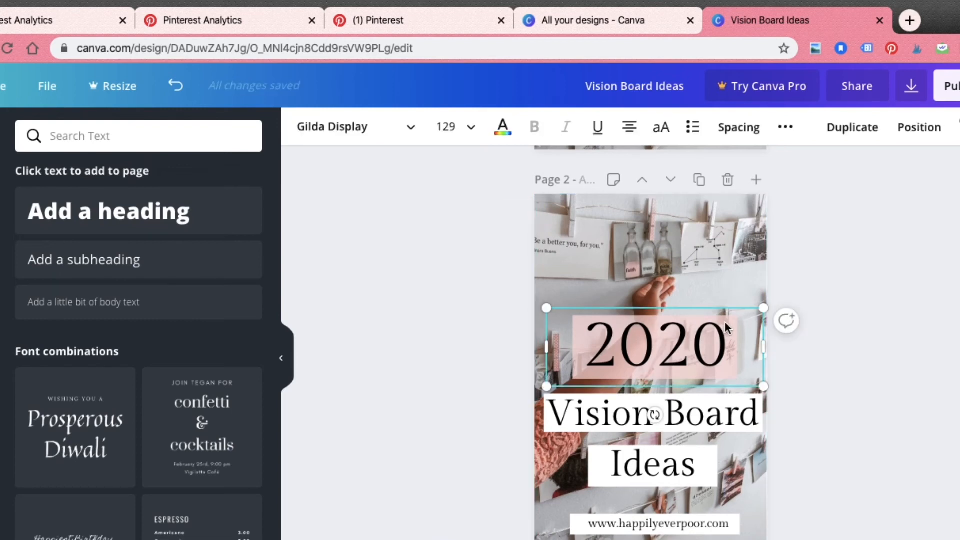
click(916, 280)
scroll(917, 280, down, 2)
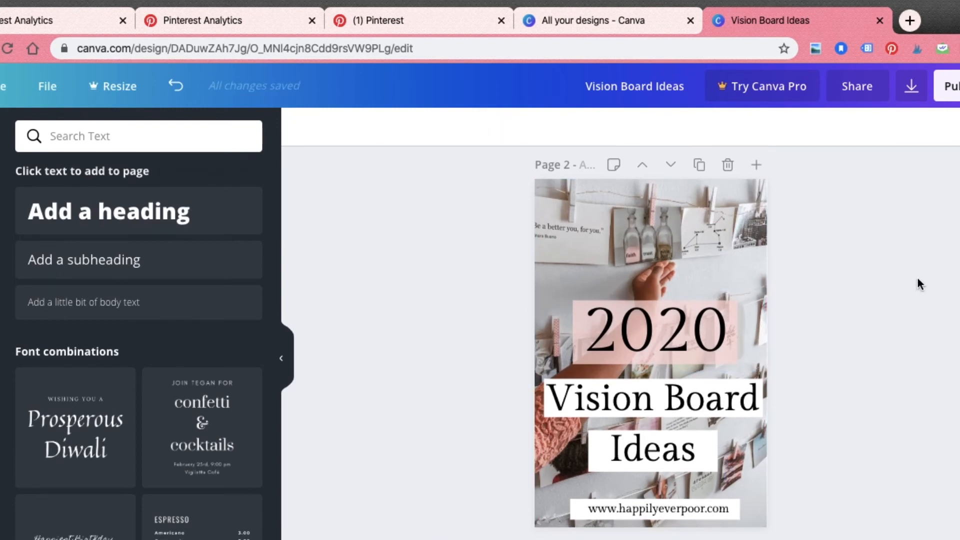
scroll(918, 280, up, 2)
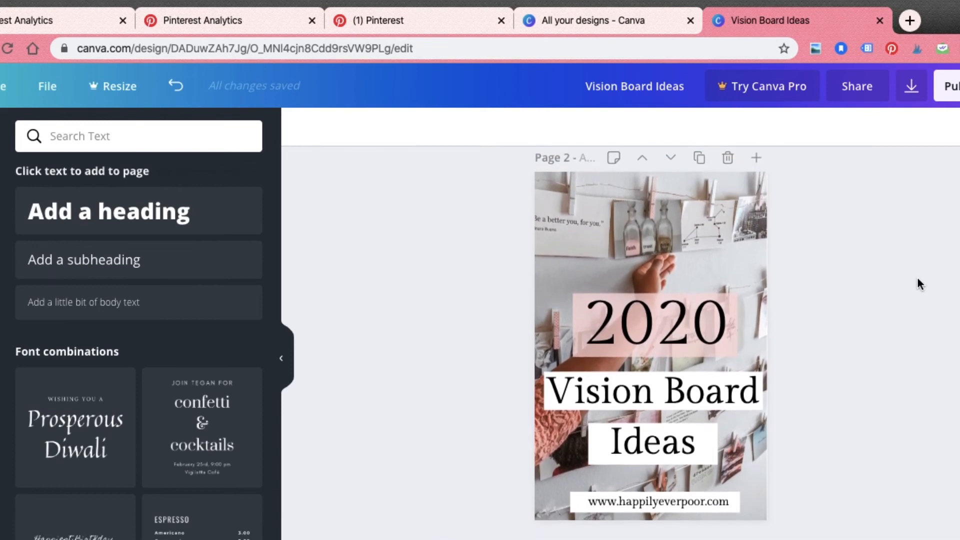
scroll(918, 280, up, 1)
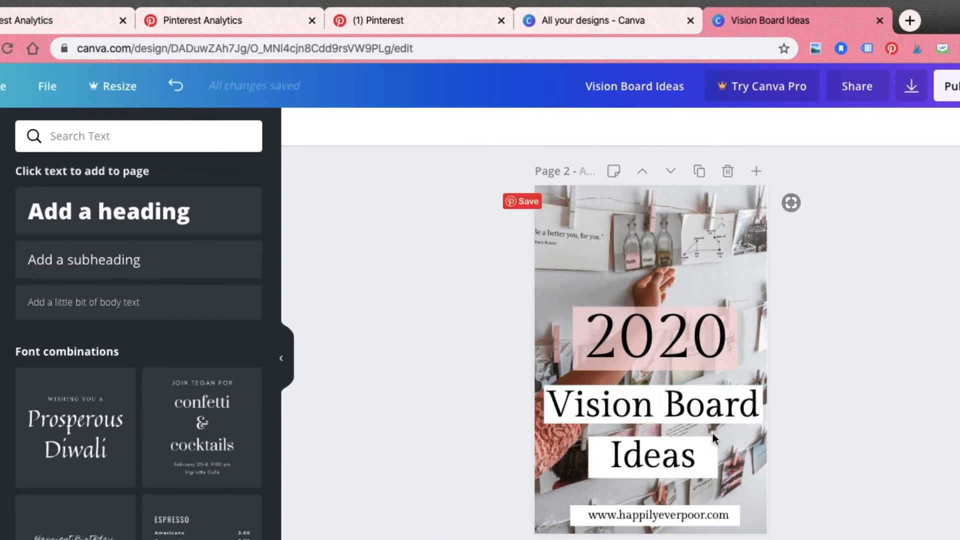
scroll(837, 323, down, 1)
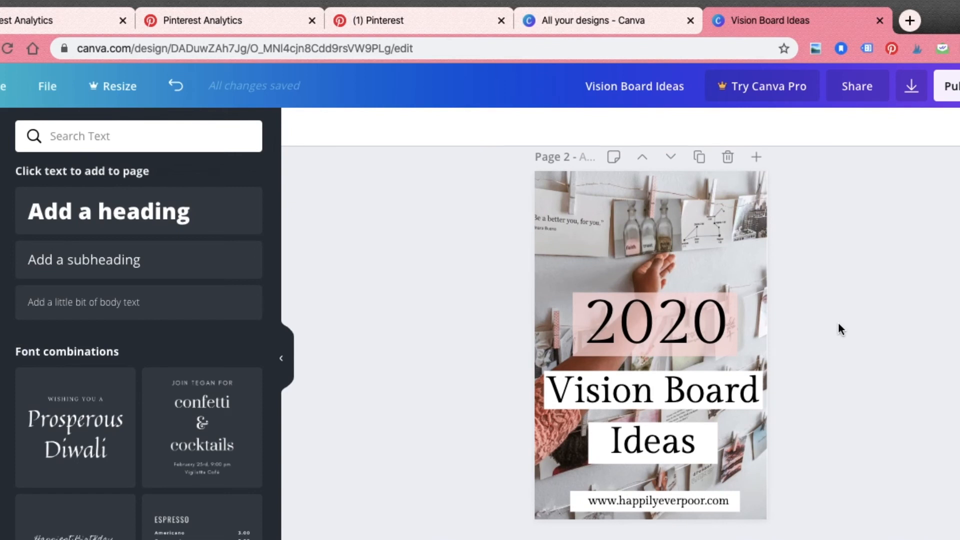
Switch back to the Pinterest Analytics overview and open the Vision Board Ideas for 2020 pin from the top pins list.
click(451, 18)
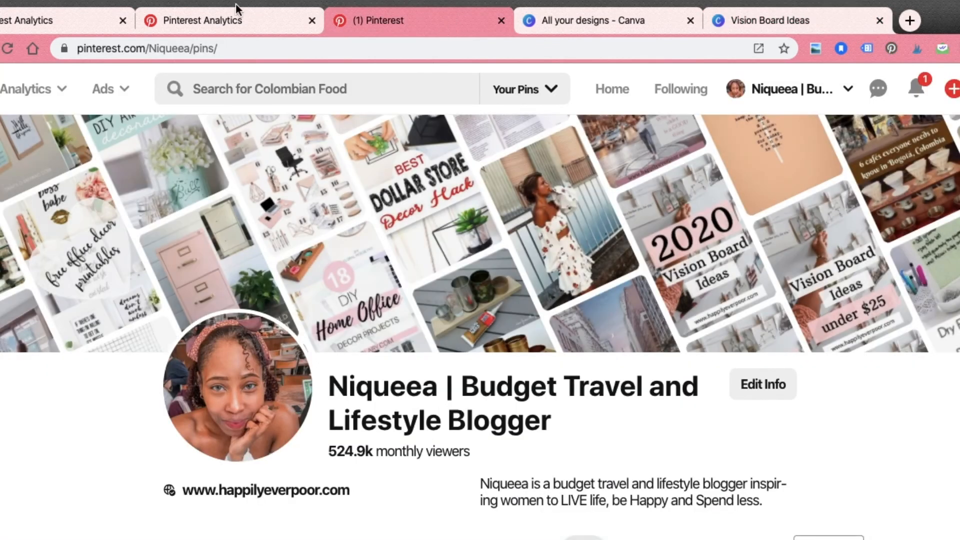
click(234, 21)
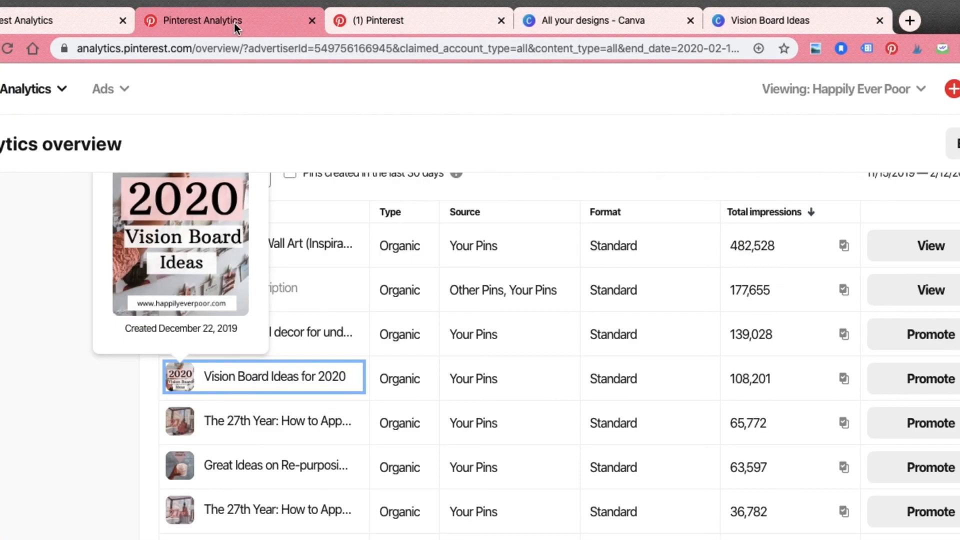
click(178, 386)
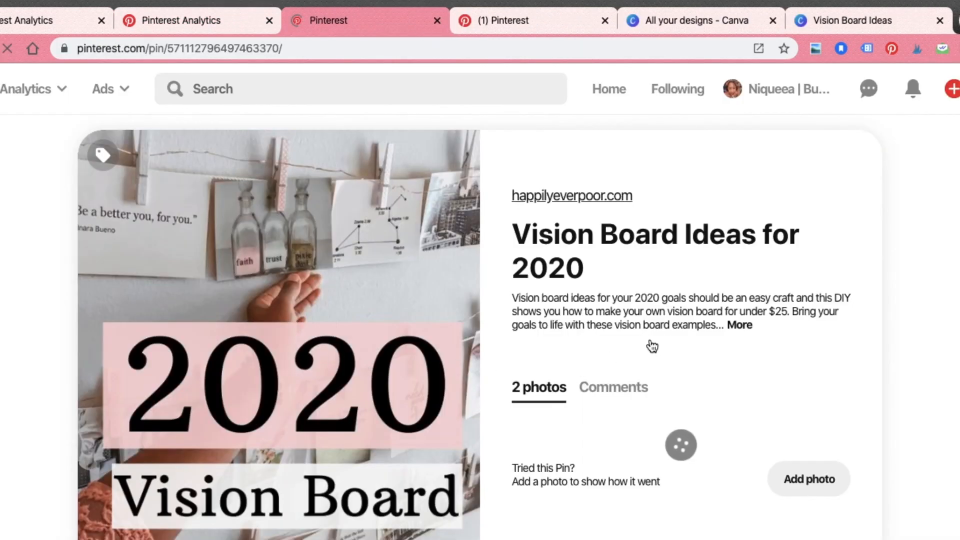
Expand the pin's full description and highlight its opening keyword phrase "Vision board ideas for your 2020" and the hashtags #visionboard #2020goals.
click(739, 326)
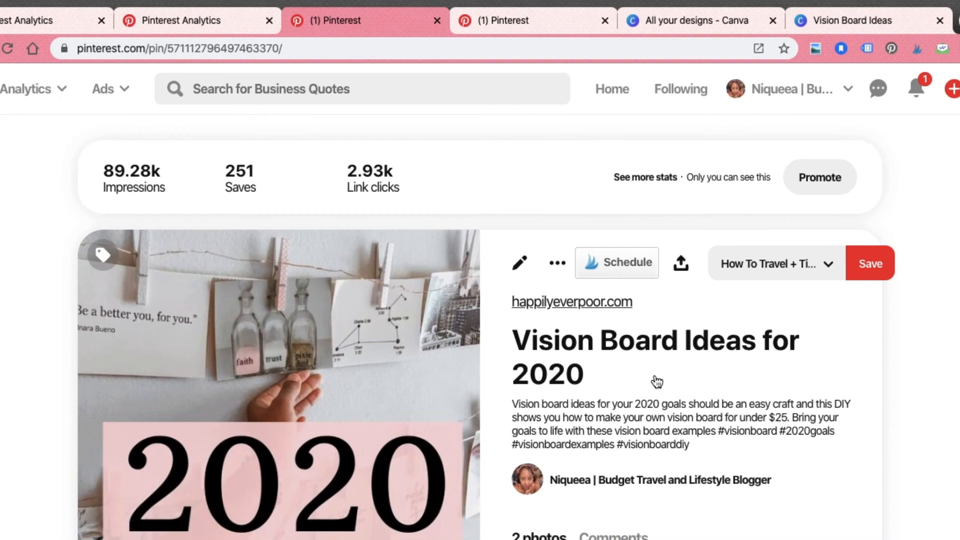
scroll(658, 398, down, 3)
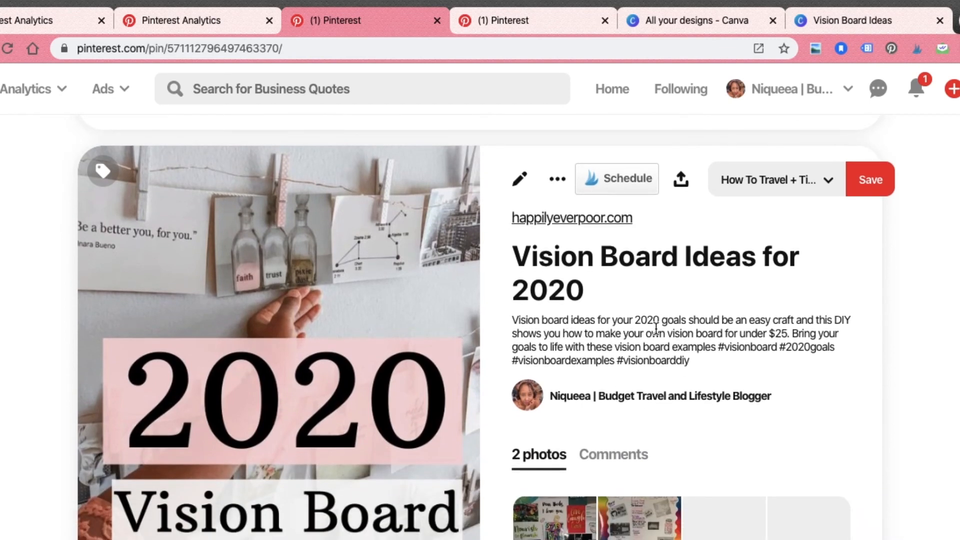
drag(661, 319, 512, 319)
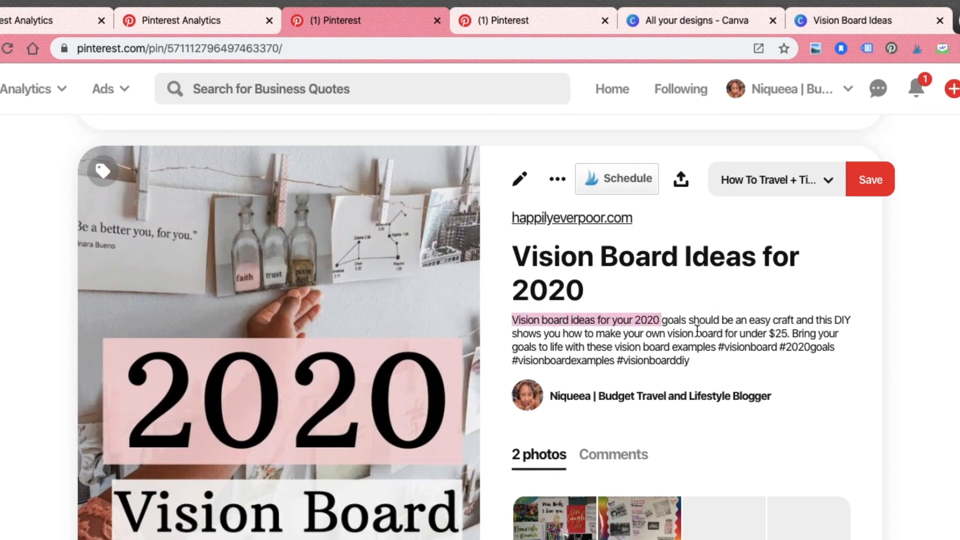
click(714, 340)
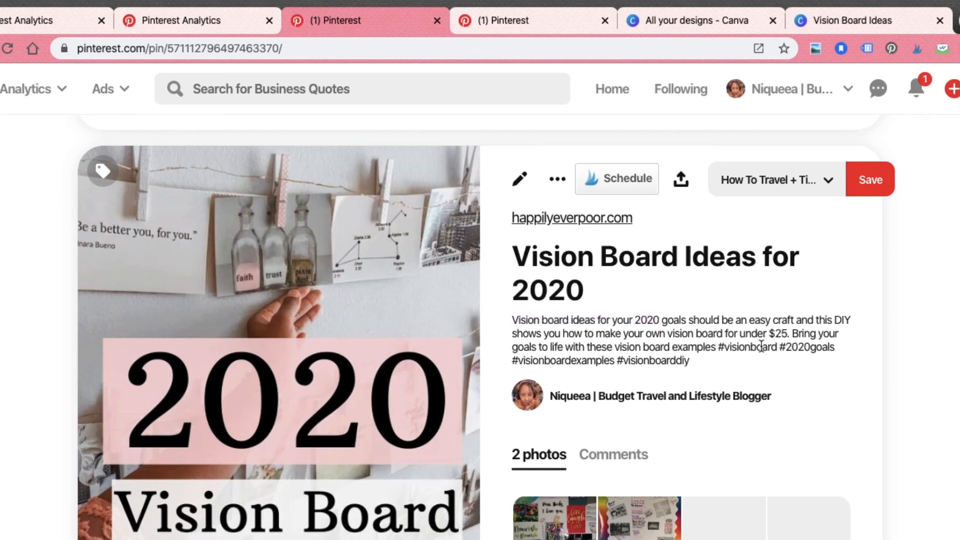
drag(718, 346, 834, 348)
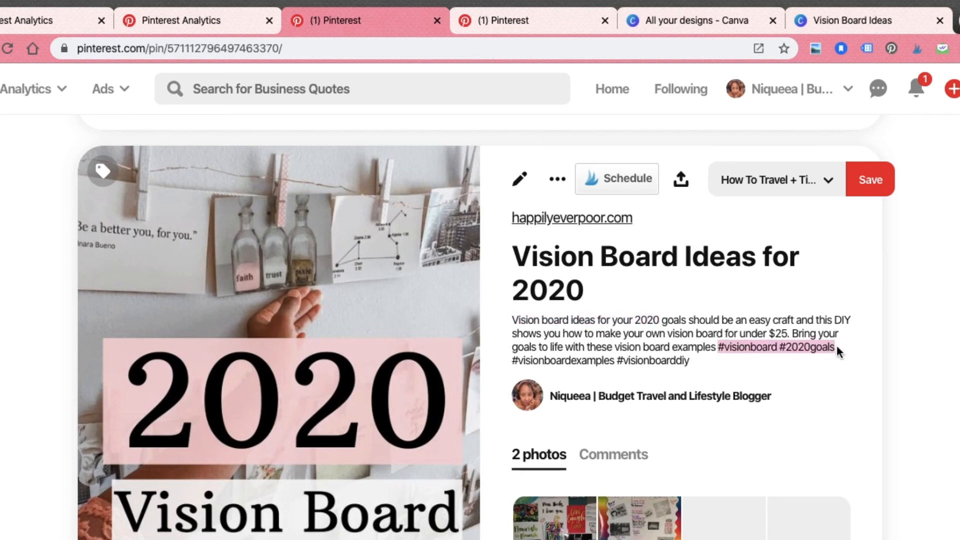
click(676, 331)
Review the pin's impressions, saves and link-click stats and look over its full image down to the website address.
scroll(676, 332, up, 1)
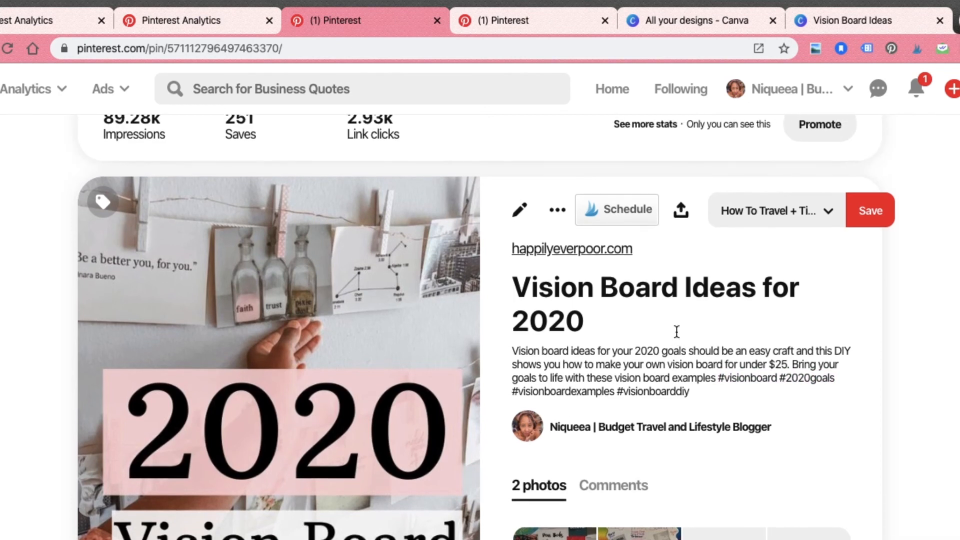
scroll(335, 262, up, 1)
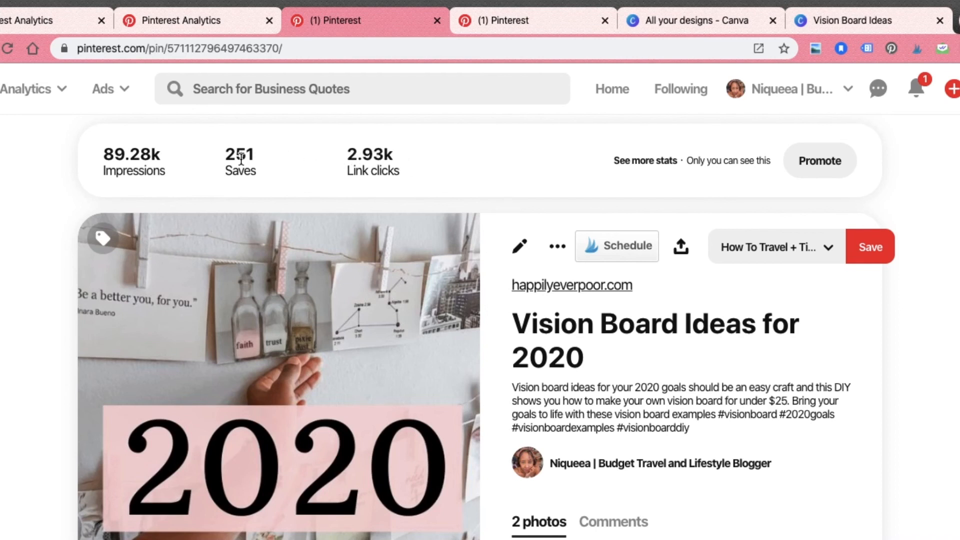
scroll(83, 328, down, 5)
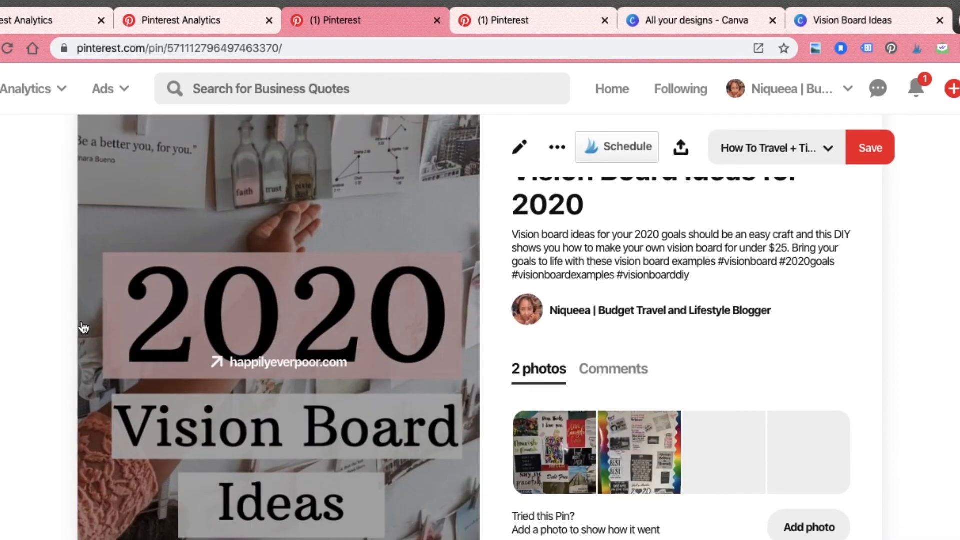
scroll(84, 328, down, 1)
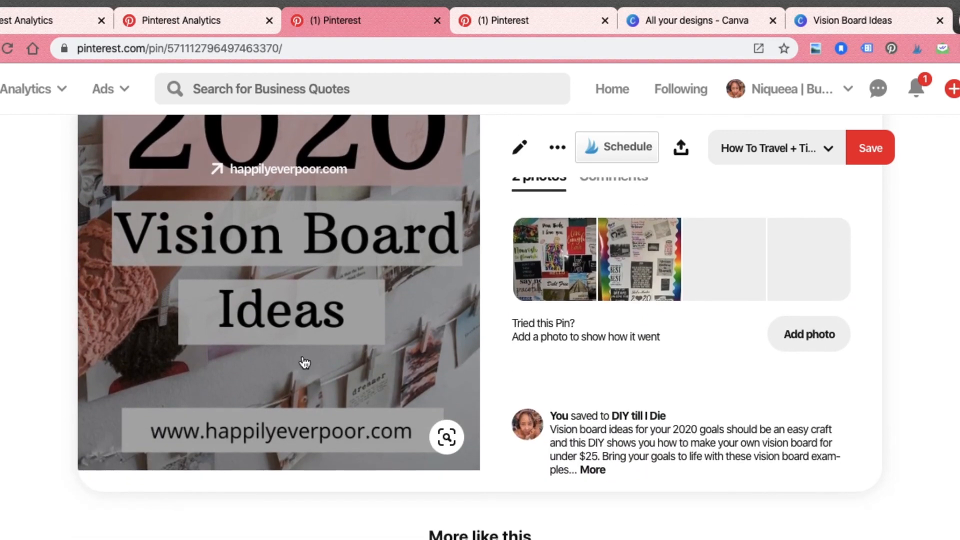
Highlight the board name DIY till I Die in the pin's saved-to note, and look over the rest of the pin page.
drag(669, 416, 609, 411)
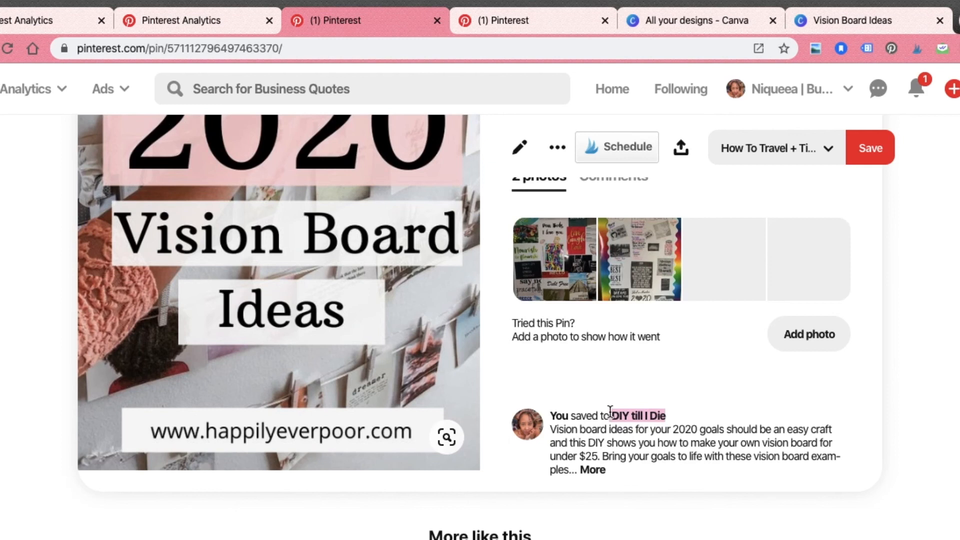
click(608, 443)
scroll(599, 463, down, 1)
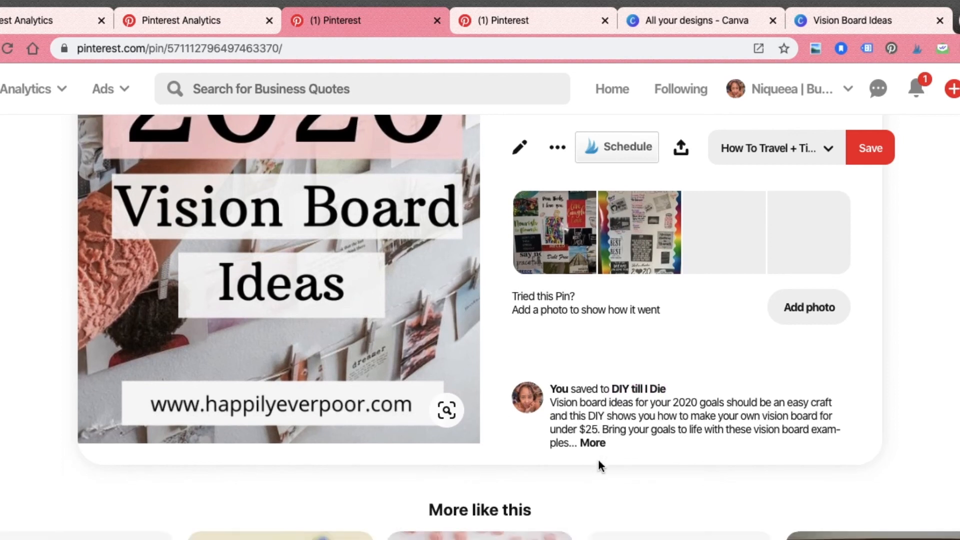
scroll(598, 462, down, 2)
scroll(598, 459, up, 6)
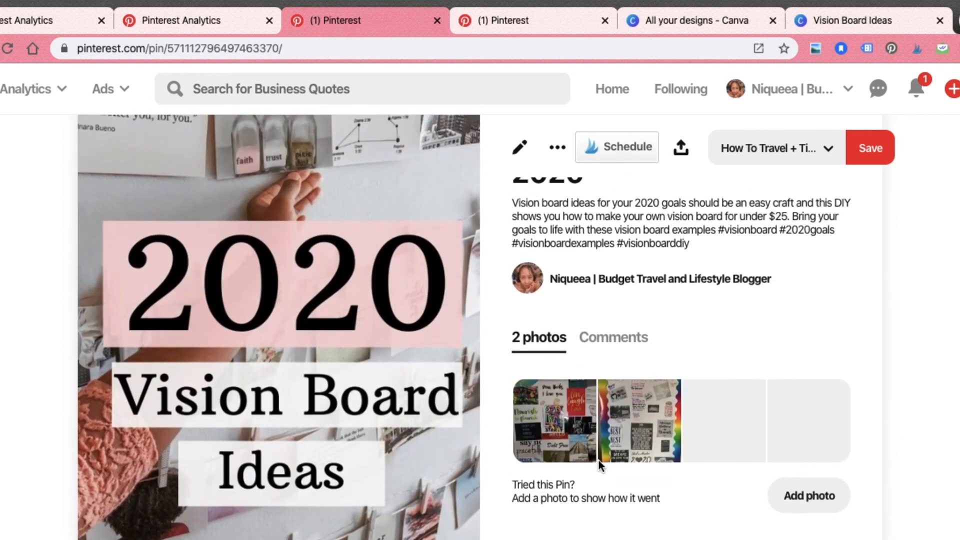
scroll(599, 464, up, 1)
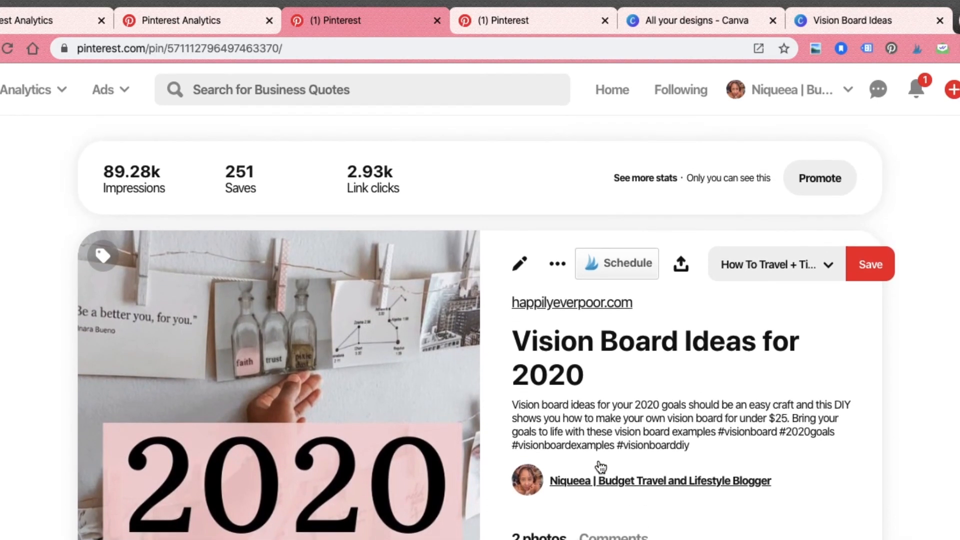